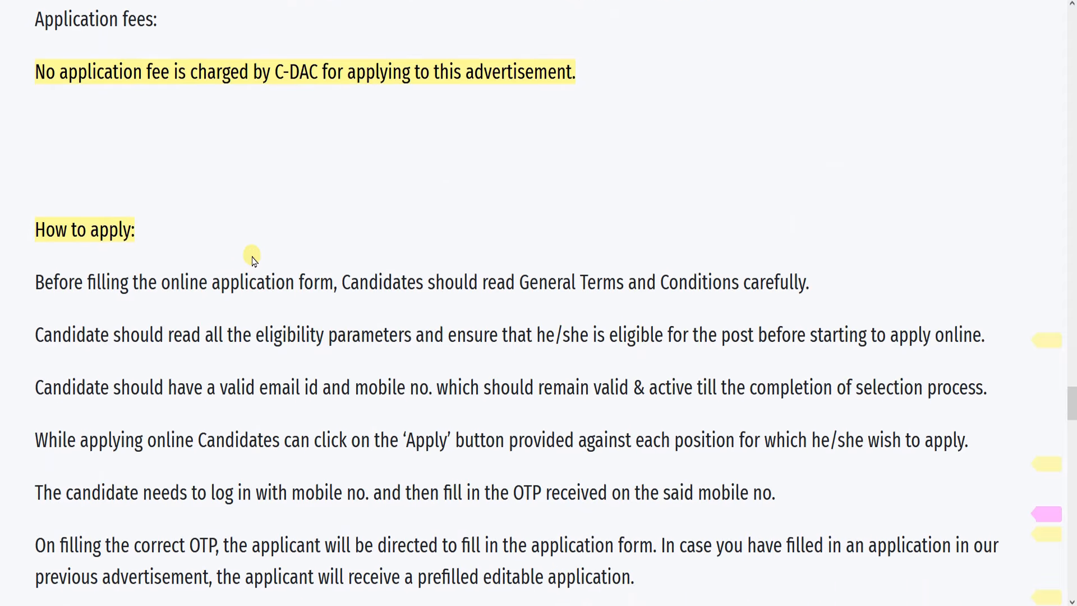
Review the application fee rule and the How to apply requirements for the photograph and resume uploads, selecting the key phrases.
{"action": "scroll", "coordinate": [264, 267], "scroll_direction": "up", "scroll_amount": 2}
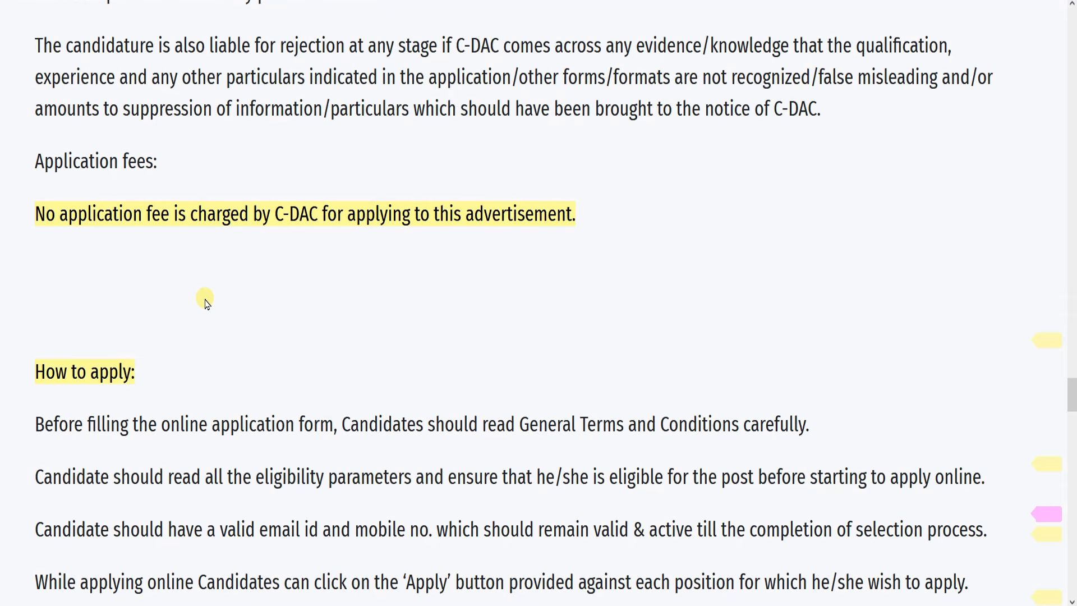
{"action": "left_click_drag", "start_coordinate": [35, 218], "coordinate": [557, 218]}
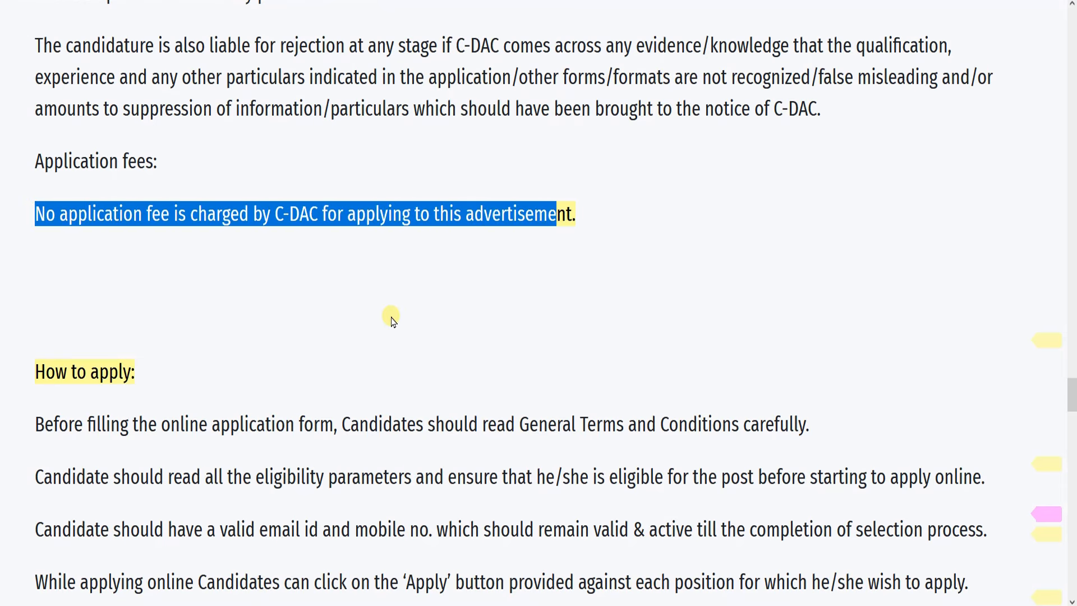
{"action": "scroll", "coordinate": [391, 319], "scroll_direction": "down", "scroll_amount": 7}
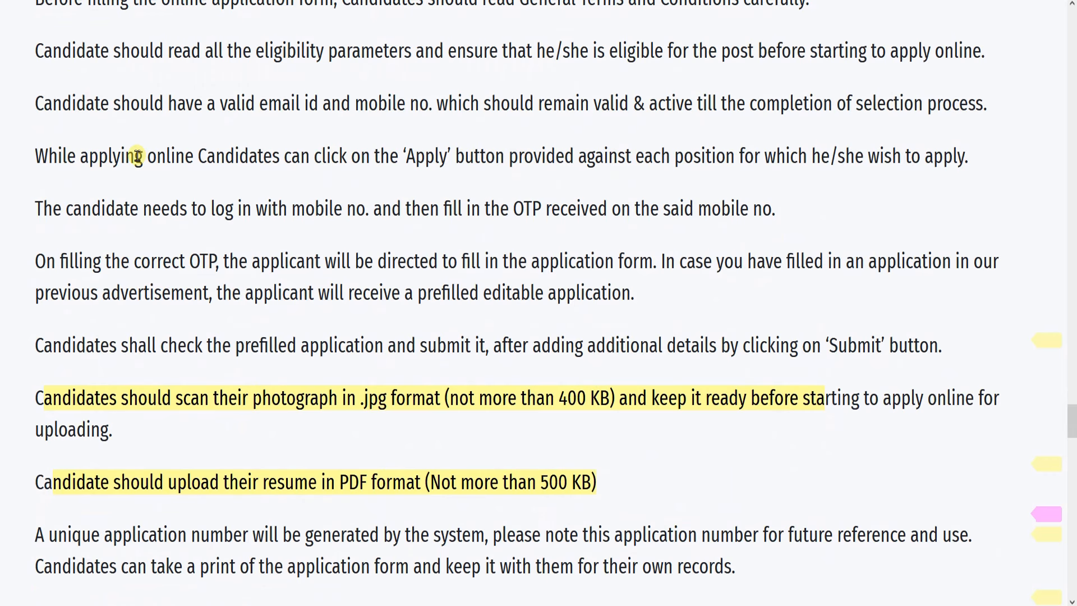
{"action": "scroll", "coordinate": [138, 156], "scroll_direction": "down", "scroll_amount": 5}
{"action": "scroll", "coordinate": [395, 228], "scroll_direction": "up", "scroll_amount": 2}
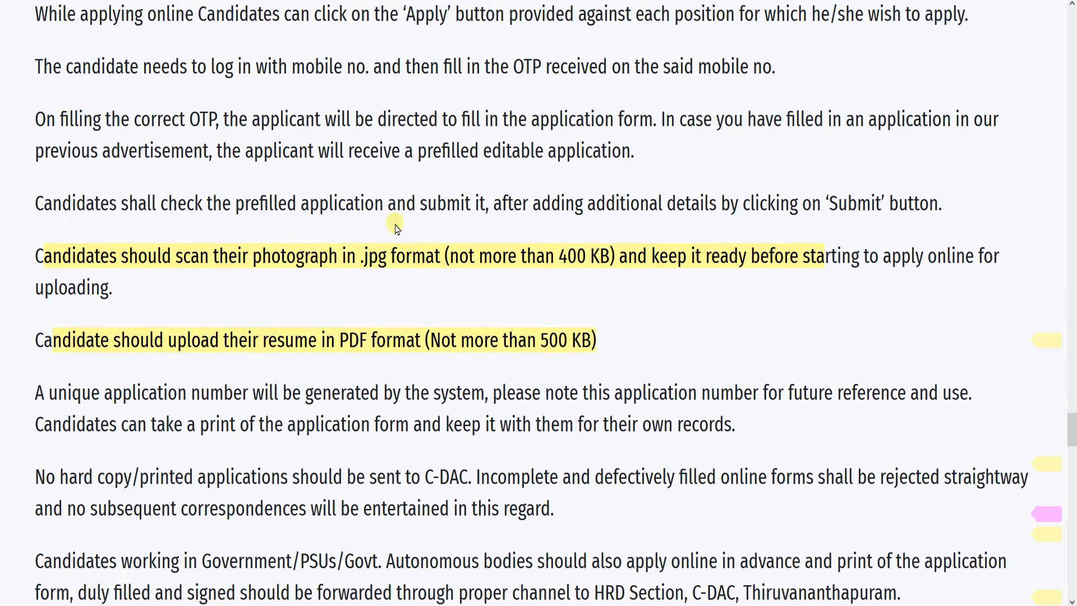
{"action": "left_click_drag", "start_coordinate": [109, 256], "coordinate": [347, 255]}
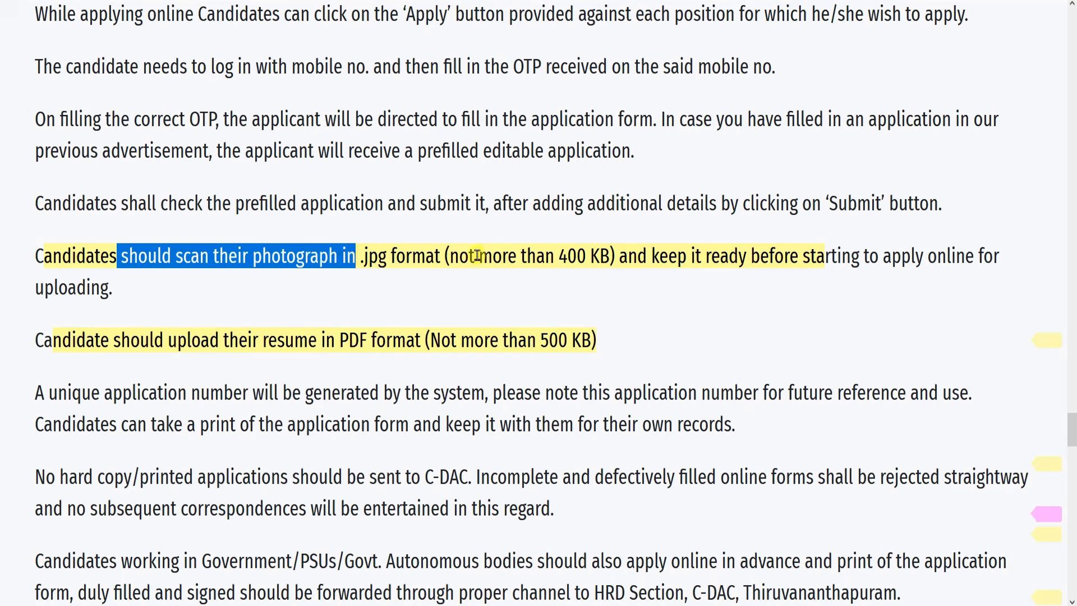
{"action": "left_click_drag", "start_coordinate": [477, 256], "coordinate": [605, 256]}
{"action": "left_click_drag", "start_coordinate": [217, 256], "coordinate": [360, 255]}
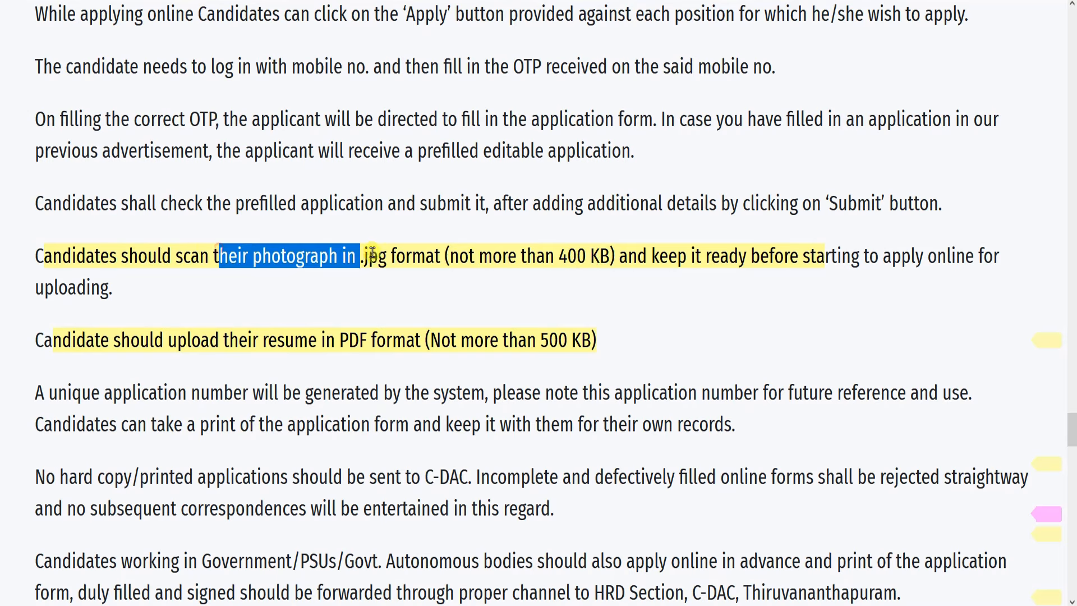
{"action": "left_click", "coordinate": [433, 253]}
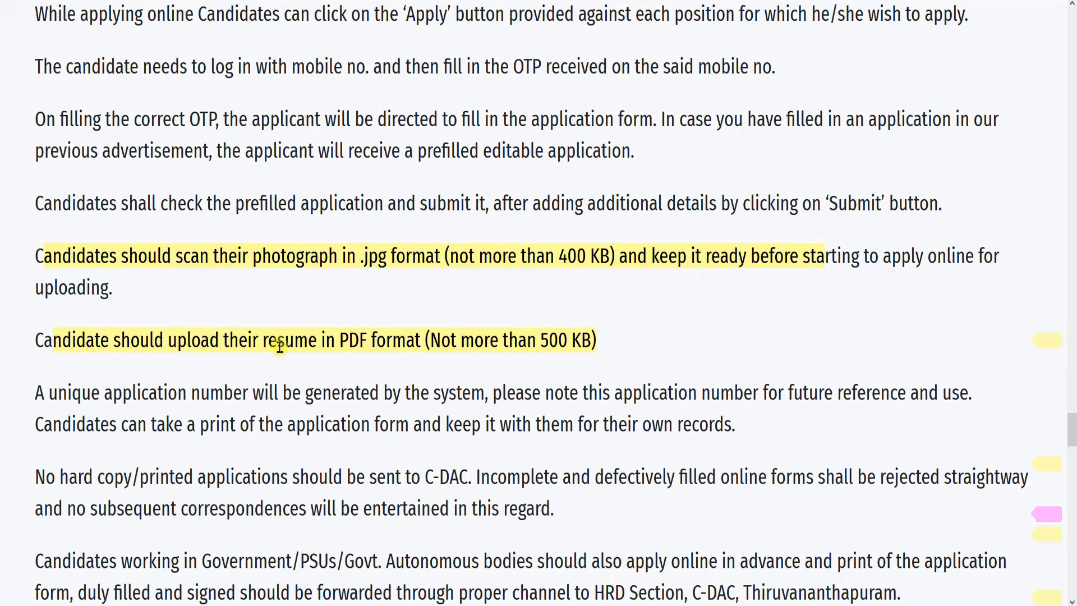
{"action": "left_click_drag", "start_coordinate": [252, 333], "coordinate": [375, 339]}
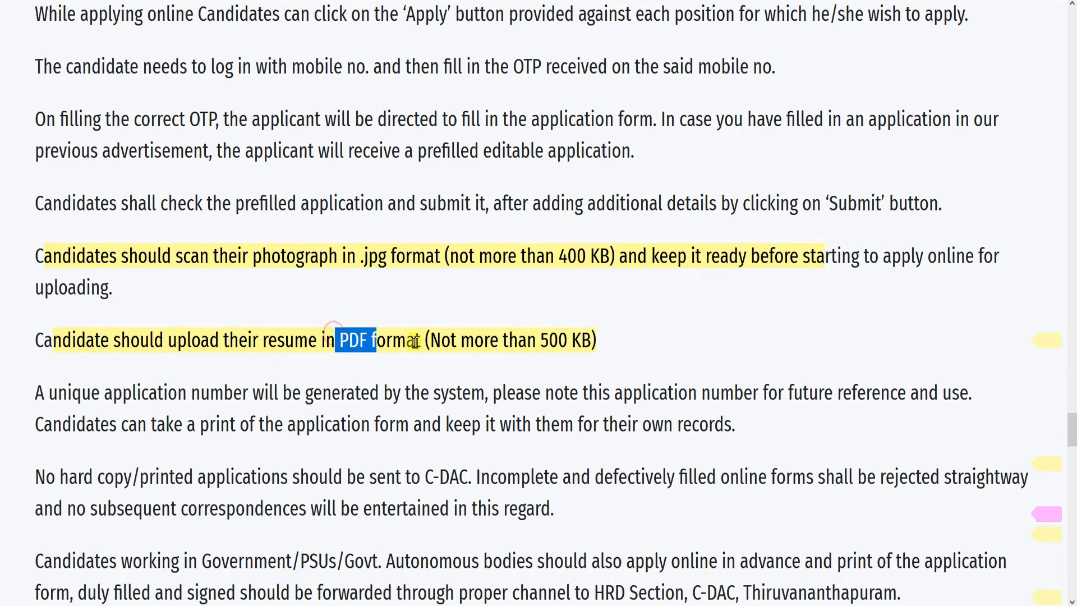
{"action": "left_click_drag", "start_coordinate": [452, 341], "coordinate": [580, 345]}
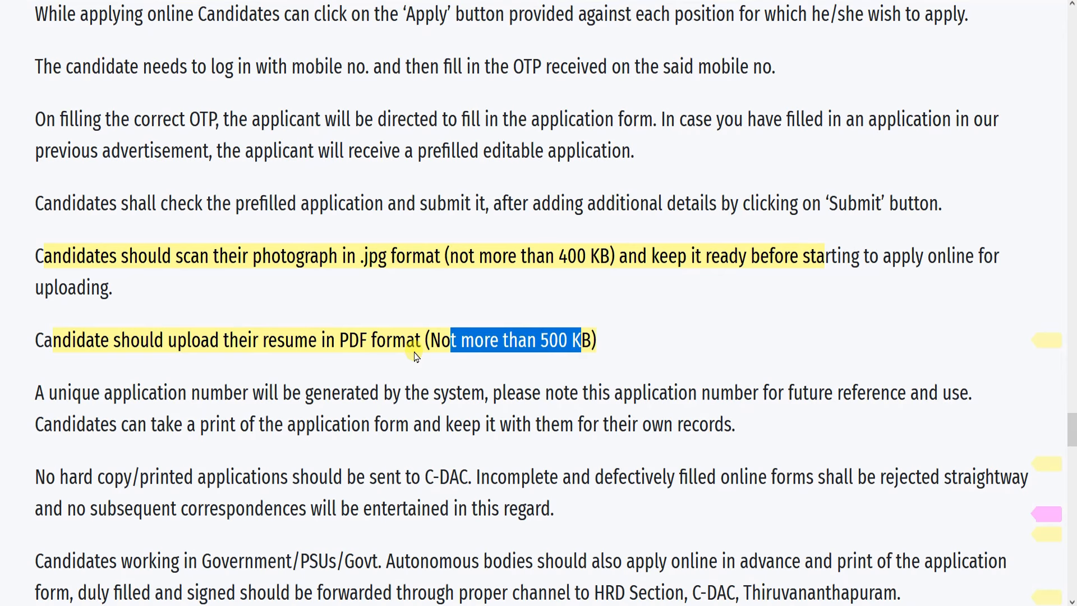
Examine the Important Notes on applying for multiple posts and on how interview call letters are sent, selecting the key phrases.
{"action": "scroll", "coordinate": [354, 340], "scroll_direction": "down", "scroll_amount": 3}
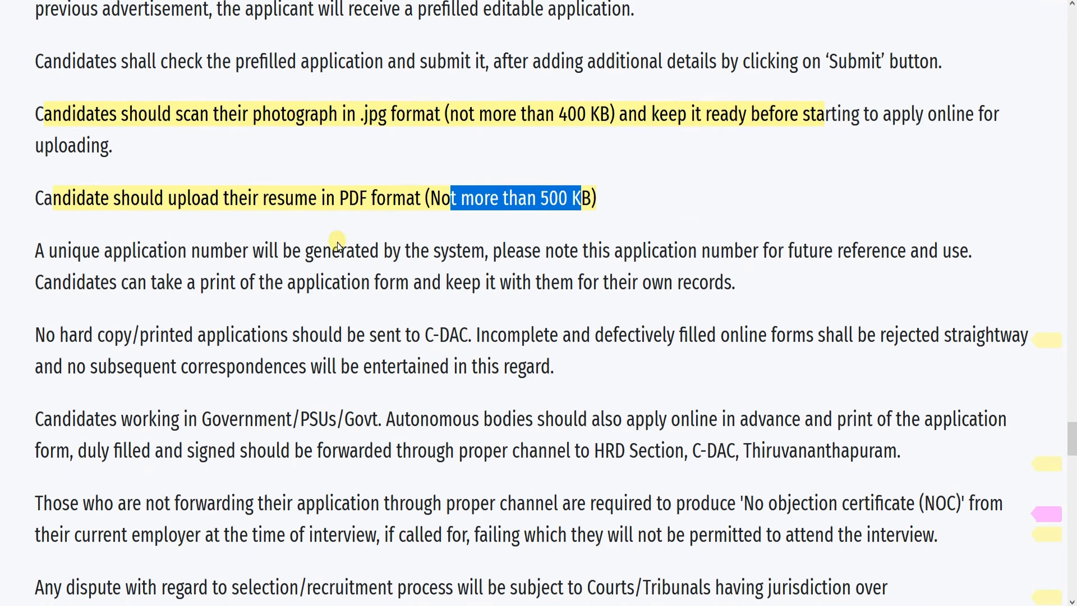
{"action": "scroll", "coordinate": [337, 247], "scroll_direction": "down", "scroll_amount": 12}
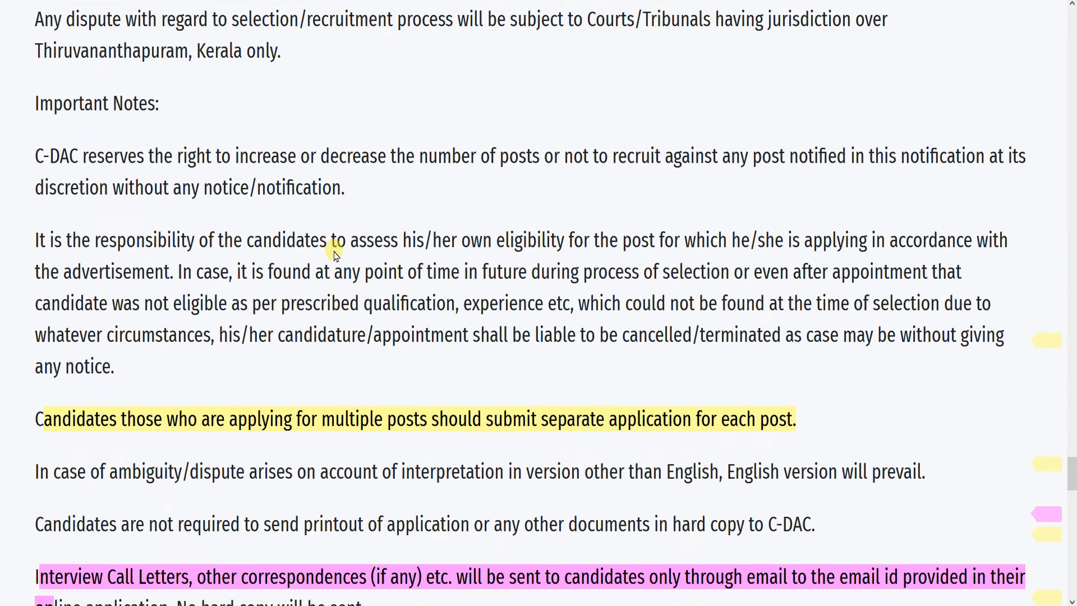
{"action": "scroll", "coordinate": [335, 255], "scroll_direction": "down", "scroll_amount": 3}
{"action": "left_click_drag", "start_coordinate": [77, 266], "coordinate": [374, 280]}
{"action": "left_click_drag", "start_coordinate": [469, 279], "coordinate": [797, 279]}
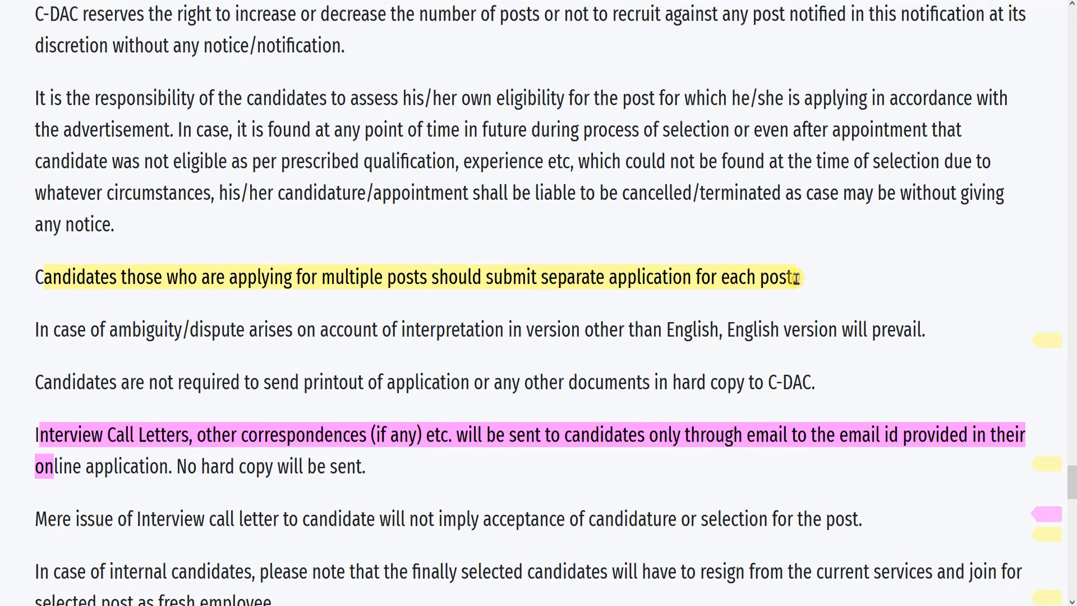
{"action": "scroll", "coordinate": [461, 283], "scroll_direction": "down", "scroll_amount": 3}
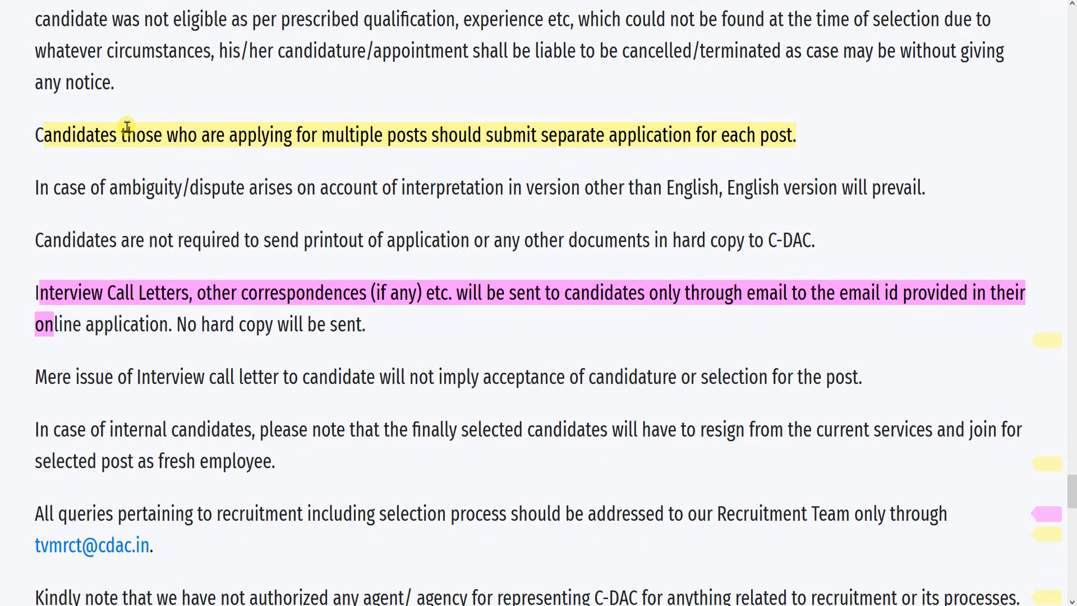
{"action": "left_click_drag", "start_coordinate": [127, 127], "coordinate": [721, 141]}
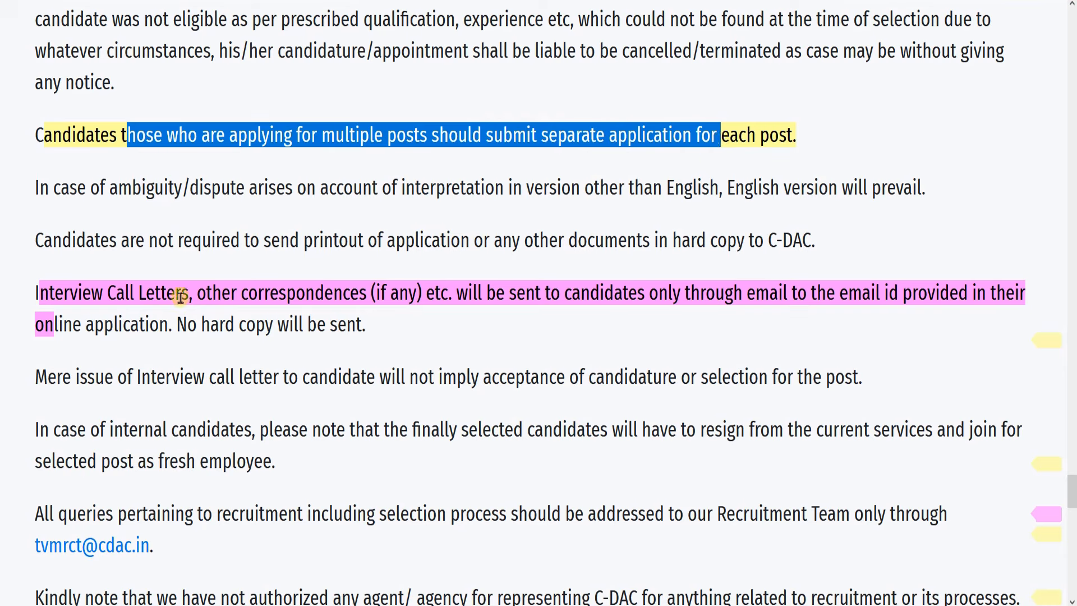
{"action": "left_click_drag", "start_coordinate": [273, 298], "coordinate": [936, 298]}
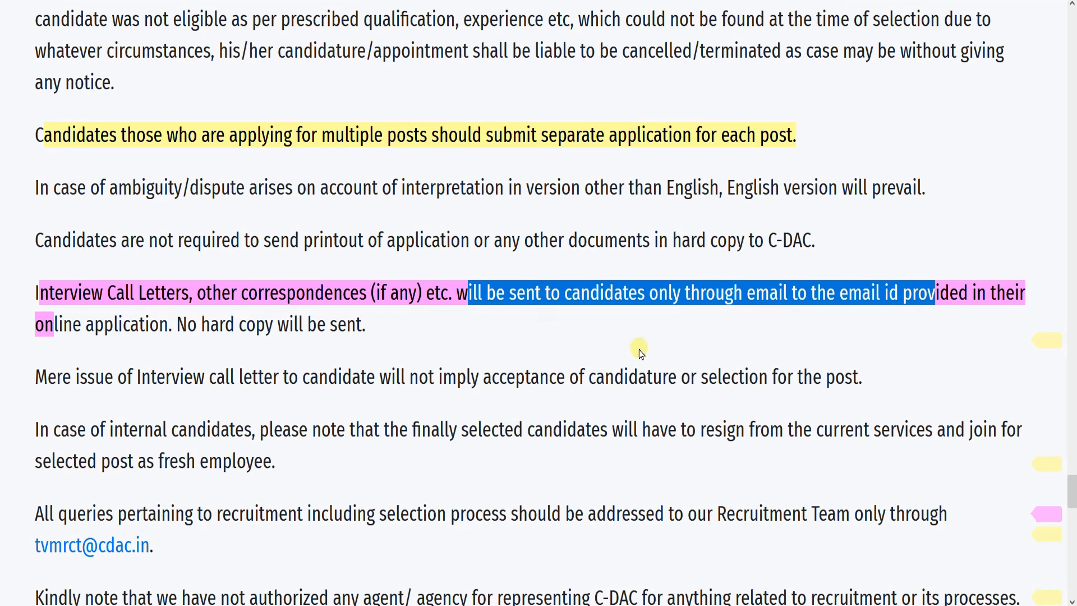
{"action": "scroll", "coordinate": [532, 345], "scroll_direction": "down", "scroll_amount": 2}
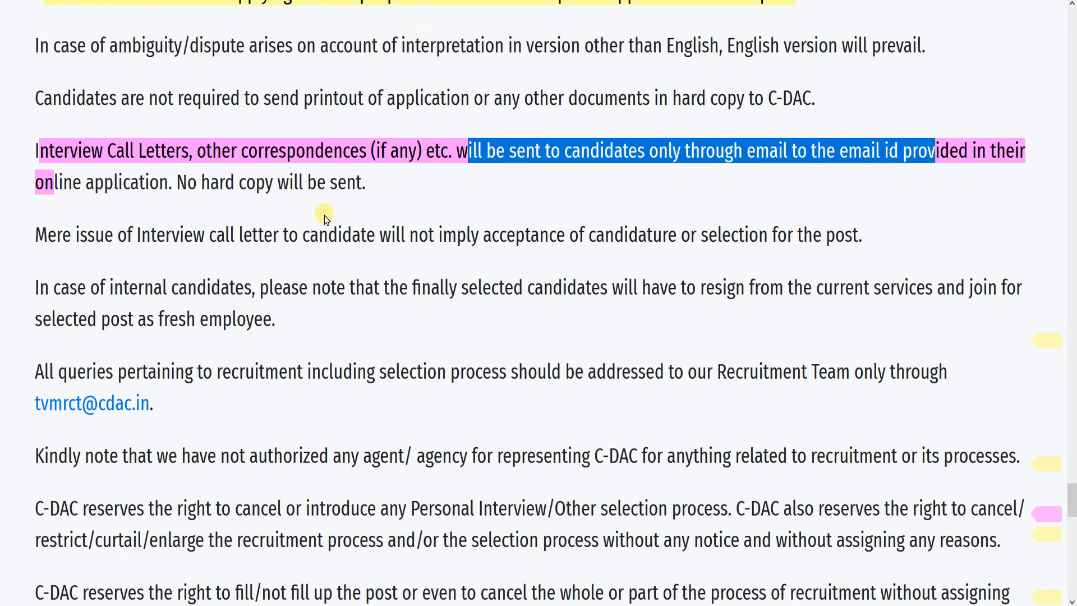
Examine the Important Dates tables for the registration start, the last registration date and the written test or interview date.
{"action": "scroll", "coordinate": [323, 219], "scroll_direction": "down", "scroll_amount": 10}
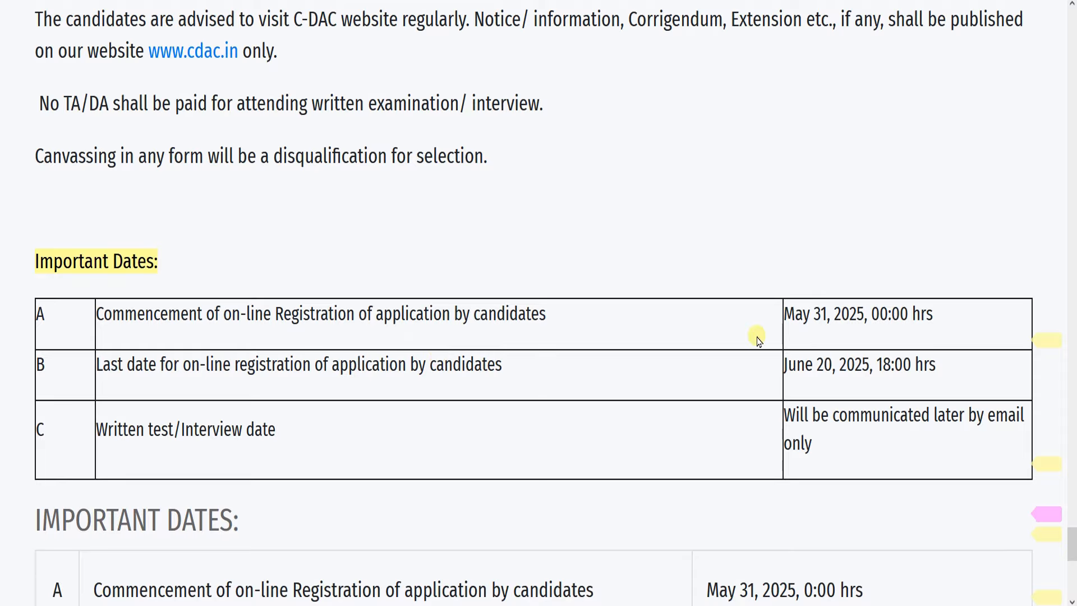
{"action": "left_click_drag", "start_coordinate": [807, 316], "coordinate": [867, 314]}
{"action": "left_click", "coordinate": [867, 314]}
{"action": "left_click_drag", "start_coordinate": [800, 368], "coordinate": [882, 365]}
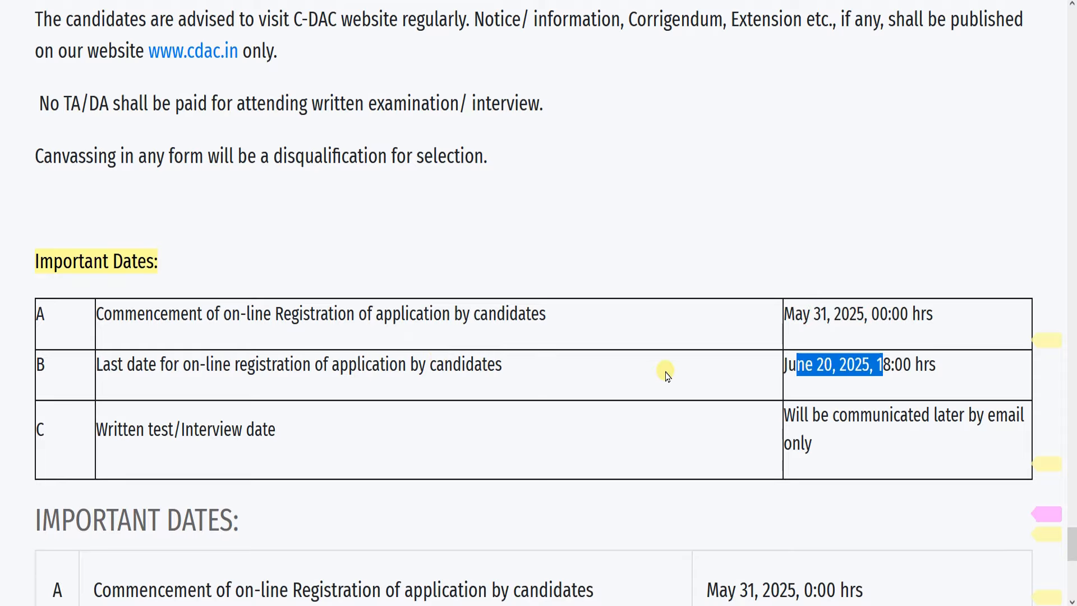
{"action": "scroll", "coordinate": [583, 363], "scroll_direction": "down", "scroll_amount": 2}
{"action": "left_click_drag", "start_coordinate": [119, 287], "coordinate": [311, 287]}
{"action": "left_click", "coordinate": [429, 288]}
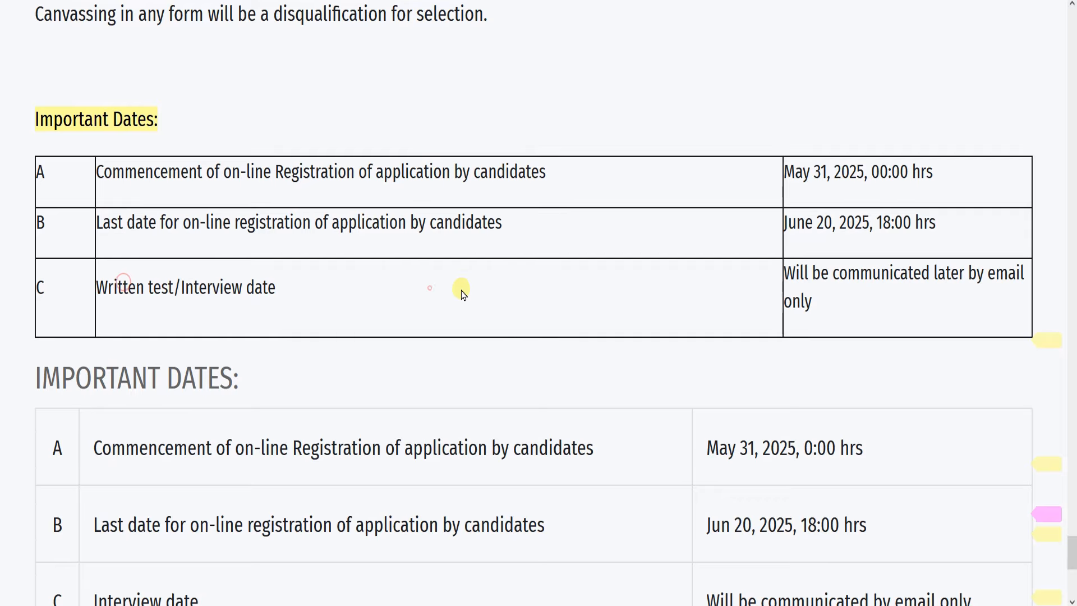
{"action": "left_click_drag", "start_coordinate": [821, 273], "coordinate": [847, 274]}
{"action": "scroll", "coordinate": [611, 310], "scroll_direction": "down", "scroll_amount": 4}
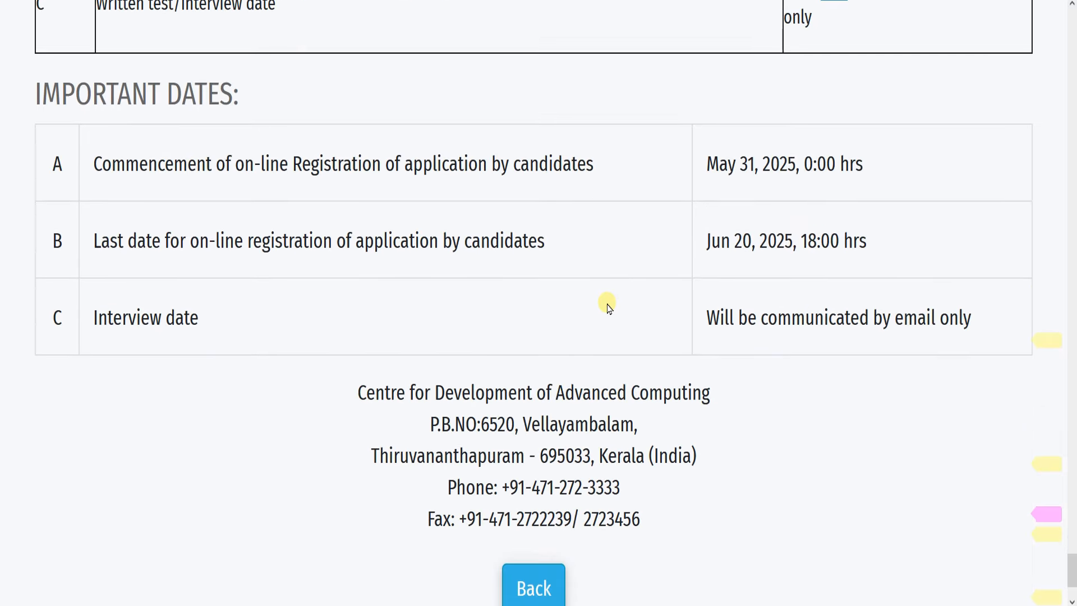
{"action": "scroll", "coordinate": [587, 305], "scroll_direction": "up", "scroll_amount": 2}
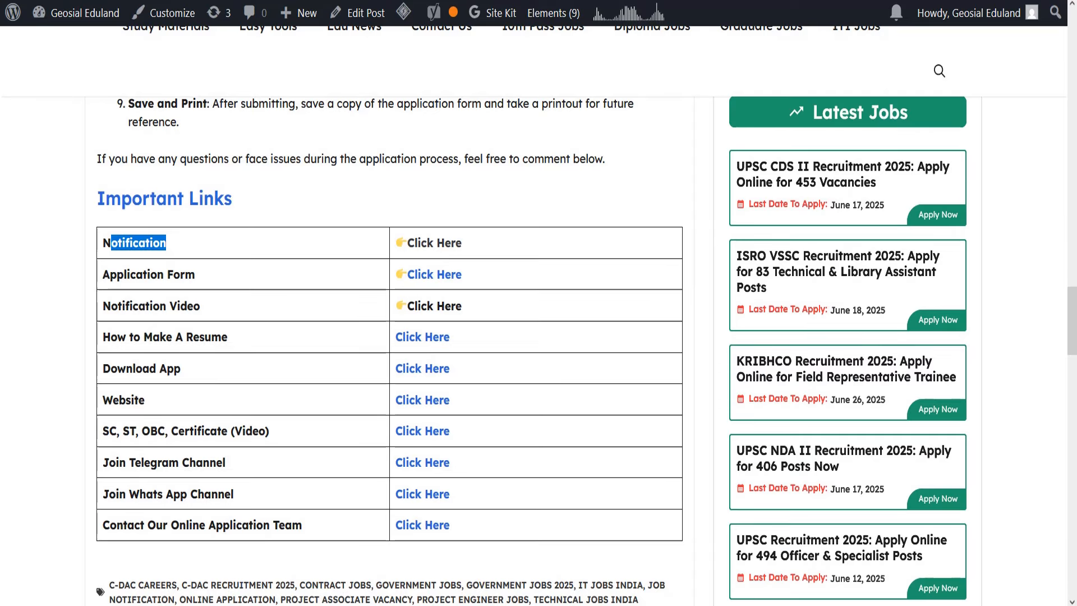
Look through the Geosial Eduland article on C-DAC Recruitment 2025, from its title and job details down to the Important Links table.
{"action": "scroll", "coordinate": [393, 281], "scroll_direction": "up", "scroll_amount": 10}
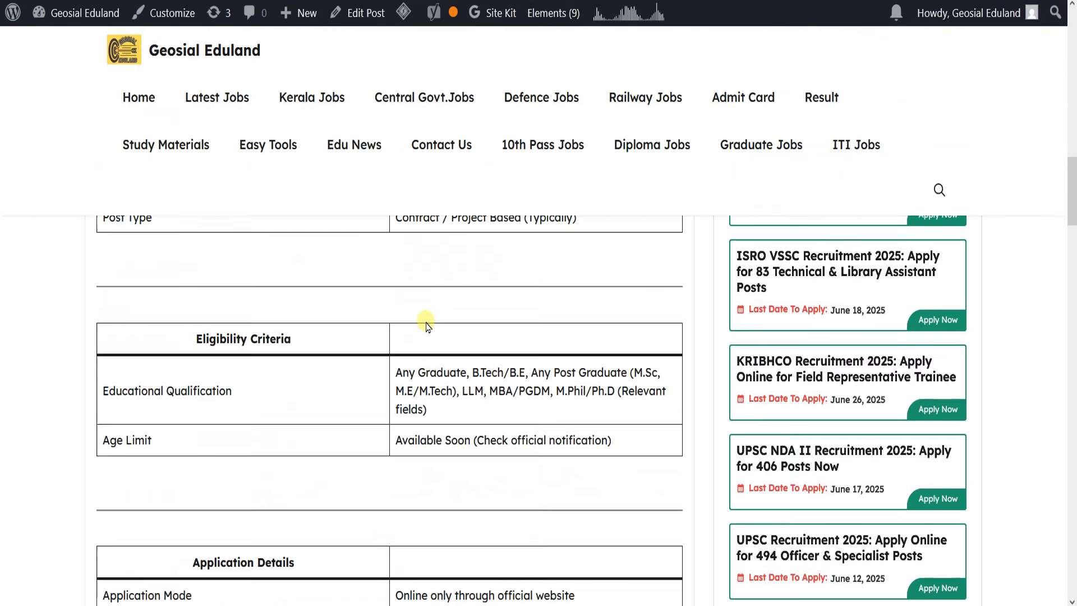
{"action": "scroll", "coordinate": [427, 325], "scroll_direction": "up", "scroll_amount": 10}
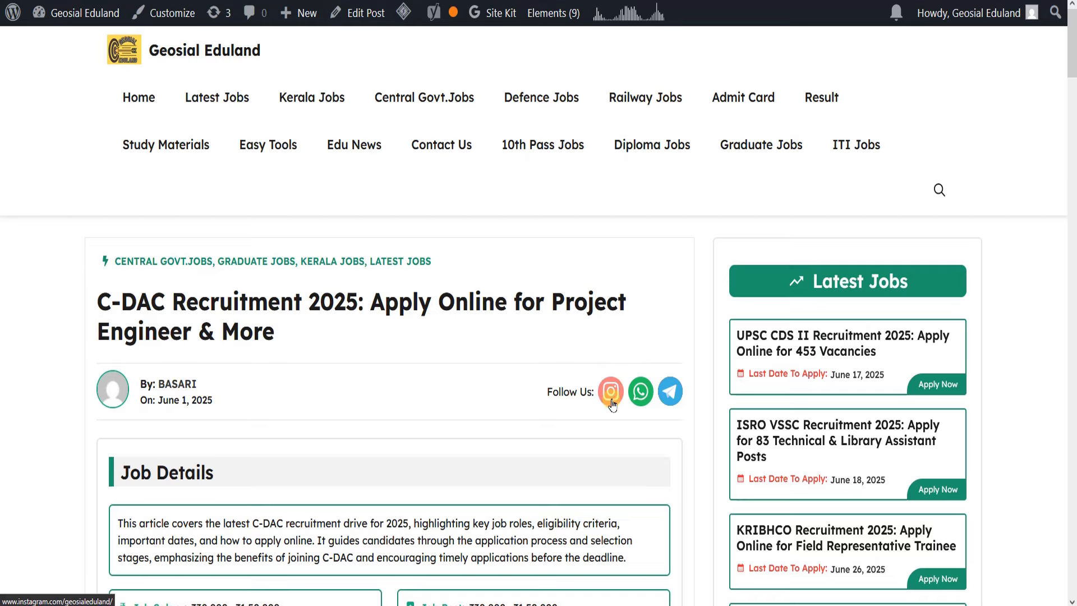
{"action": "left_click_drag", "start_coordinate": [104, 301], "coordinate": [269, 331]}
{"action": "left_click", "coordinate": [283, 337]}
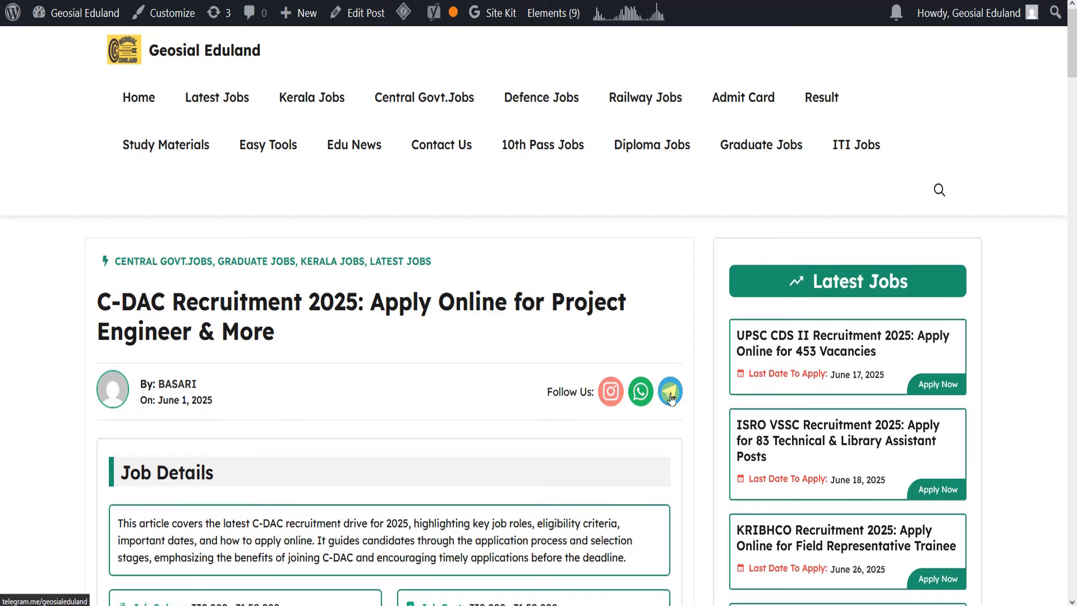
{"action": "scroll", "coordinate": [428, 365], "scroll_direction": "down", "scroll_amount": 3}
{"action": "scroll", "coordinate": [380, 355], "scroll_direction": "down", "scroll_amount": 5}
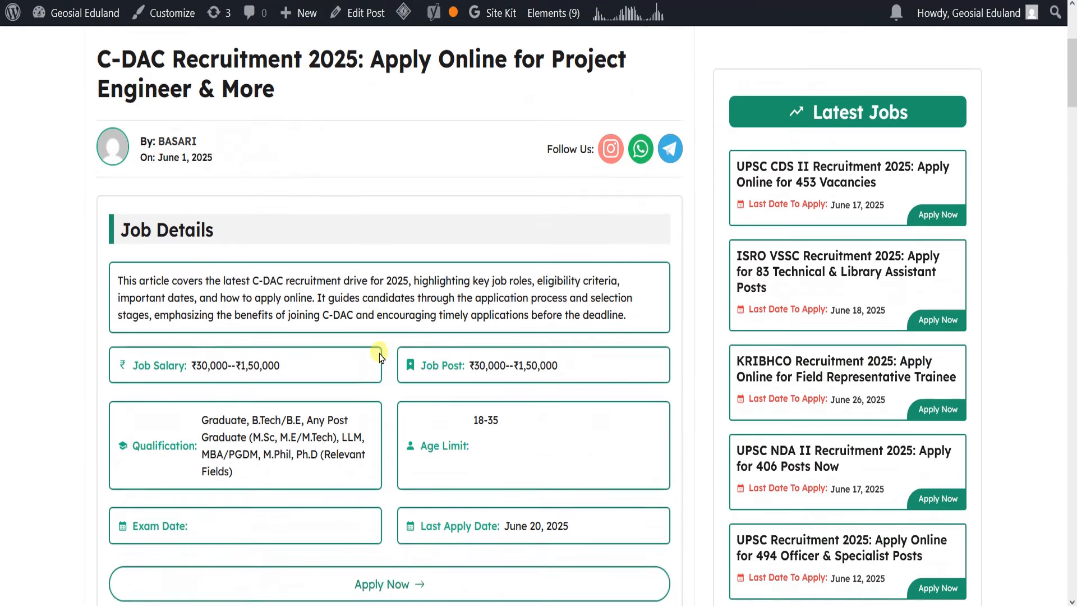
{"action": "scroll", "coordinate": [375, 376], "scroll_direction": "down", "scroll_amount": 8}
{"action": "scroll", "coordinate": [375, 377], "scroll_direction": "down", "scroll_amount": 18}
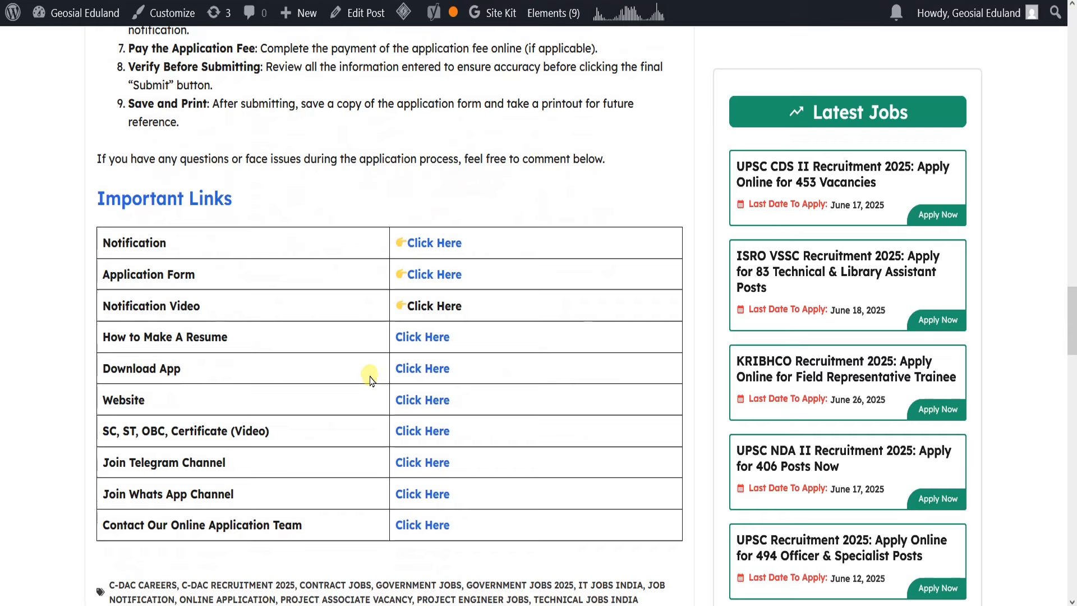
Open the Application Form link from the Important Links table in a new browser tab and switch to that tab.
{"action": "left_click_drag", "start_coordinate": [103, 275], "coordinate": [195, 274]}
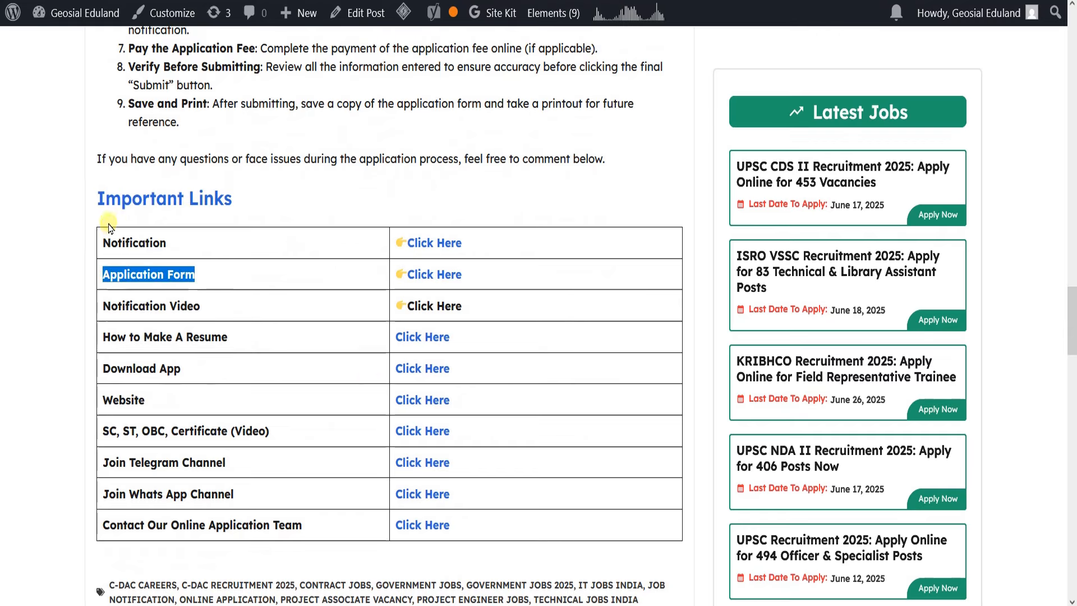
{"action": "left_click", "coordinate": [120, 287]}
{"action": "left_click_drag", "start_coordinate": [117, 274], "coordinate": [184, 280]}
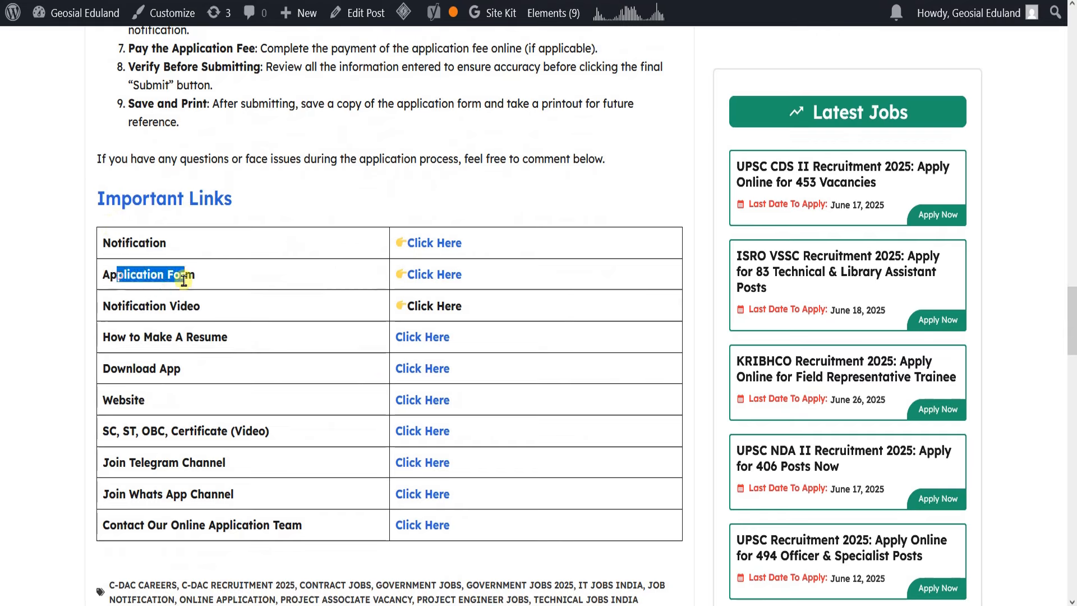
{"action": "left_click", "coordinate": [119, 280]}
{"action": "left_click_drag", "start_coordinate": [122, 525], "coordinate": [262, 524]}
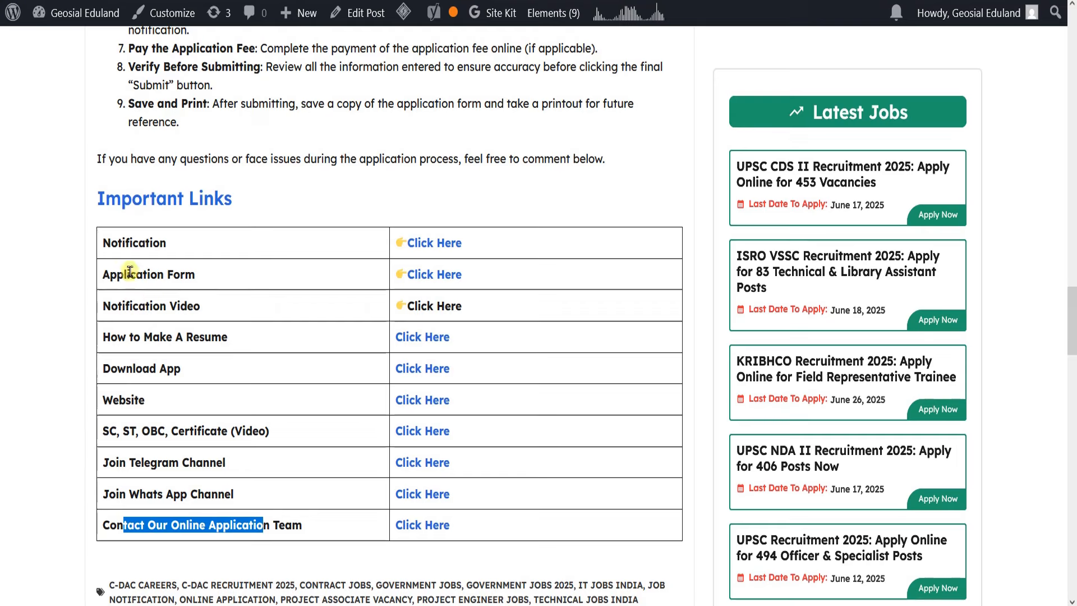
{"action": "left_click_drag", "start_coordinate": [111, 273], "coordinate": [186, 275]}
{"action": "right_click", "coordinate": [427, 282]}
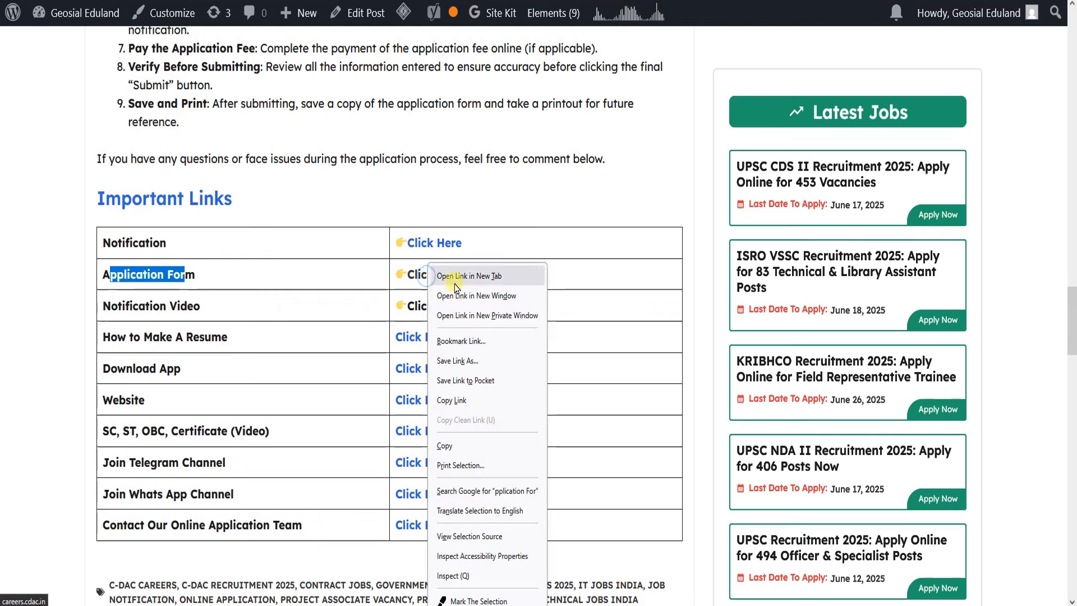
{"action": "left_click", "coordinate": [452, 278]}
{"action": "key", "text": "ctrl+Tab"}
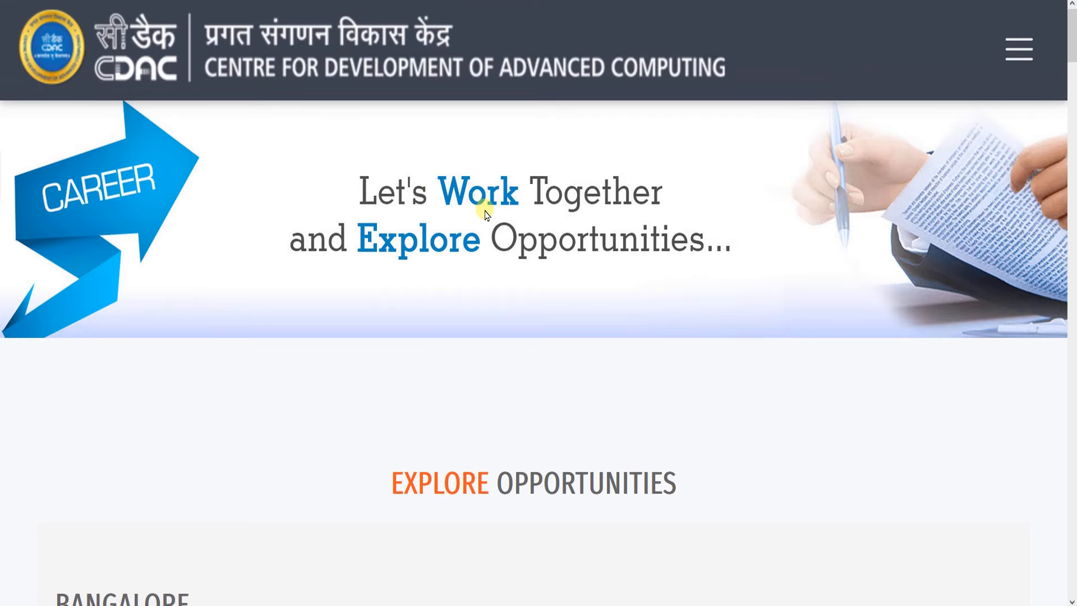
Open the Thiruvananthapuram advertisement for various contractual positions from the Explore Opportunities listing.
{"action": "scroll", "coordinate": [377, 229], "scroll_direction": "down", "scroll_amount": 3}
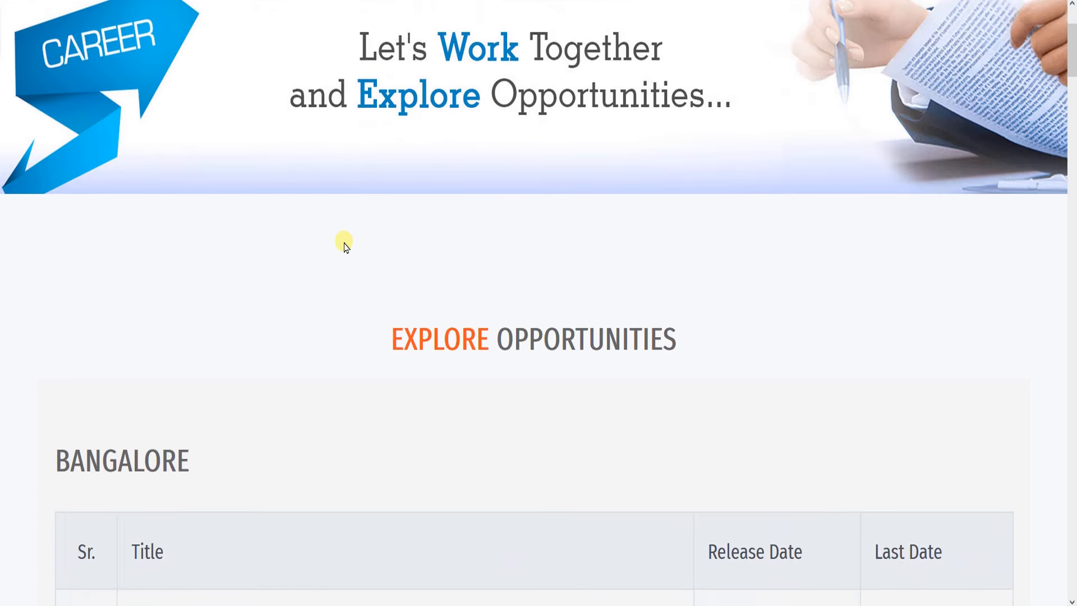
{"action": "scroll", "coordinate": [48, 166], "scroll_direction": "down", "scroll_amount": 5}
{"action": "left_click_drag", "start_coordinate": [67, 169], "coordinate": [284, 197]}
{"action": "scroll", "coordinate": [303, 226], "scroll_direction": "down", "scroll_amount": 15}
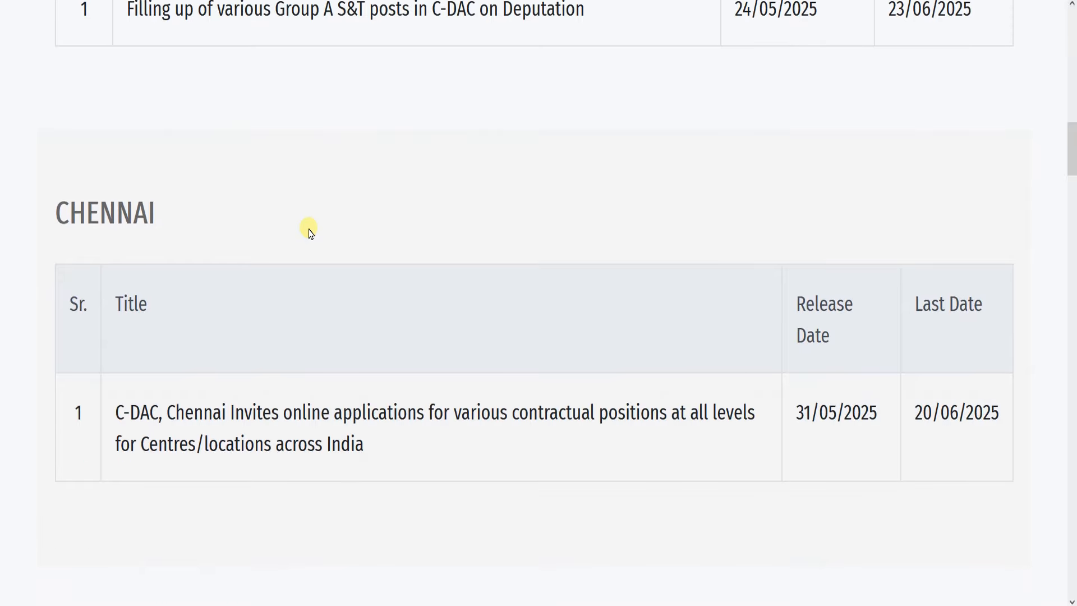
{"action": "scroll", "coordinate": [311, 230], "scroll_direction": "down", "scroll_amount": 20}
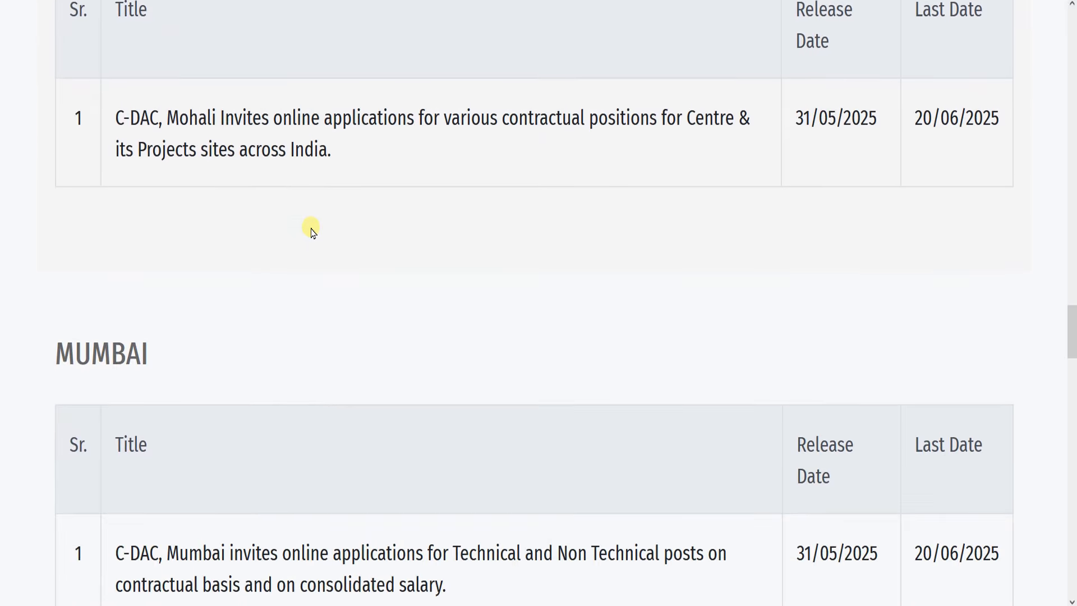
{"action": "scroll", "coordinate": [312, 230], "scroll_direction": "down", "scroll_amount": 20}
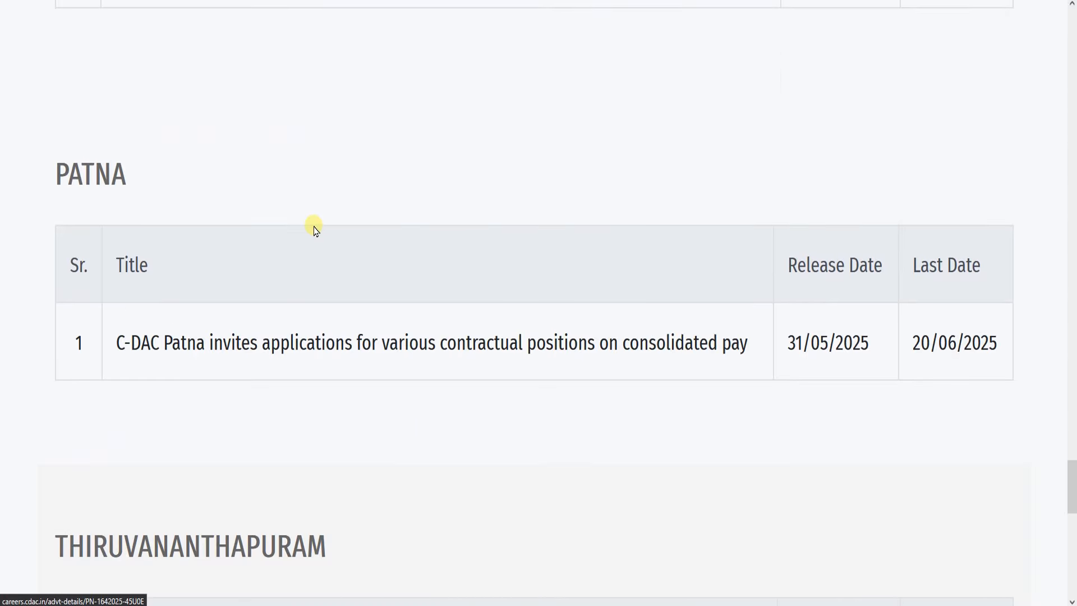
{"action": "scroll", "coordinate": [312, 230], "scroll_direction": "down", "scroll_amount": 3}
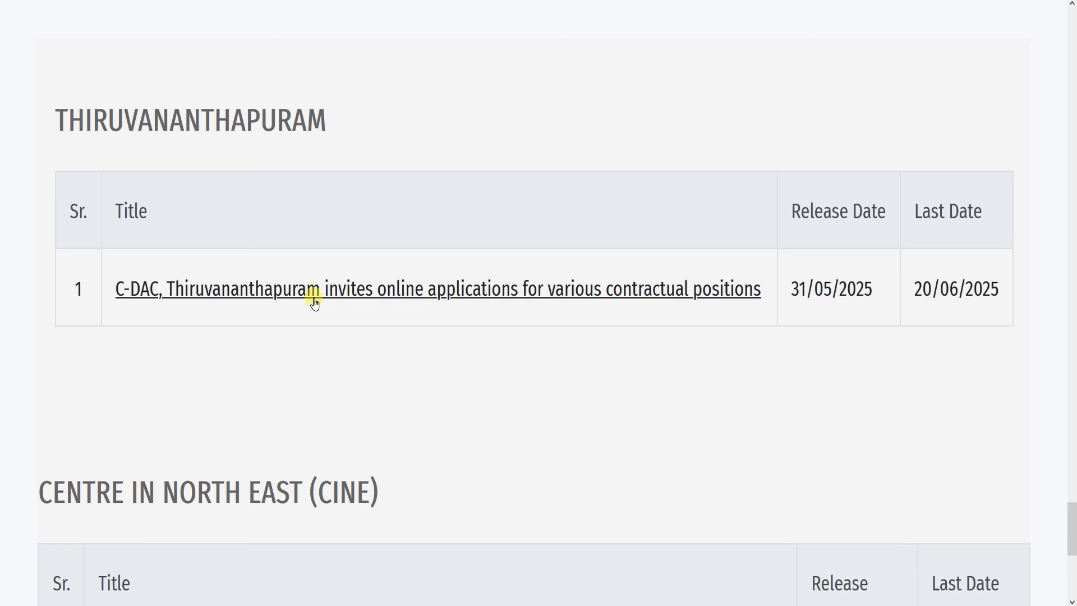
{"action": "left_click", "coordinate": [454, 299]}
Open the details and application page for the Project Engineer Fresher-02 post in the Job Details table.
{"action": "scroll", "coordinate": [411, 293], "scroll_direction": "down", "scroll_amount": 10}
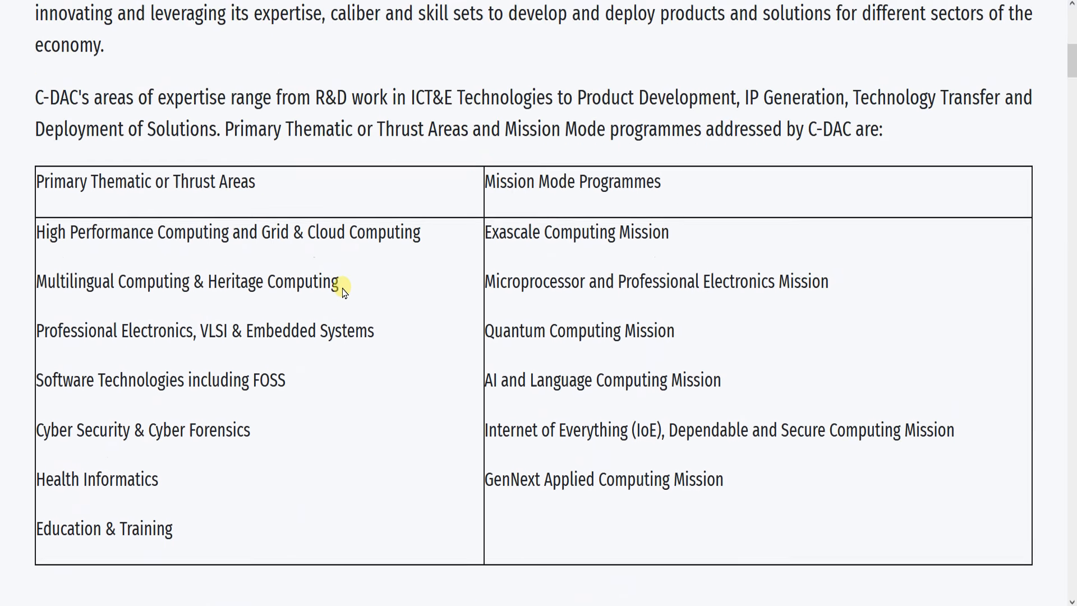
{"action": "scroll", "coordinate": [343, 291], "scroll_direction": "down", "scroll_amount": 20}
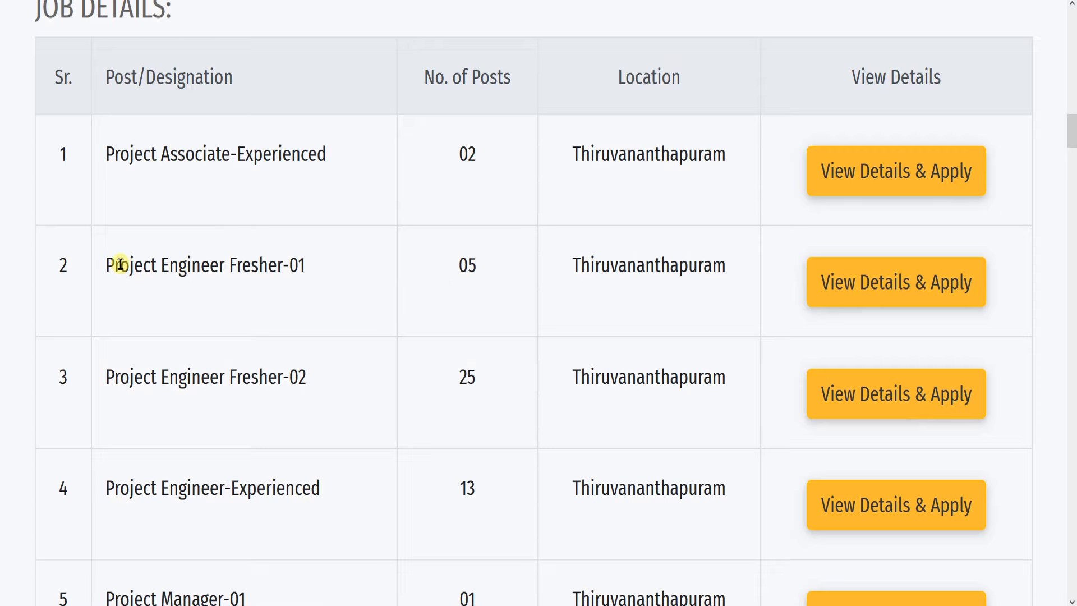
{"action": "left_click_drag", "start_coordinate": [120, 265], "coordinate": [201, 267]}
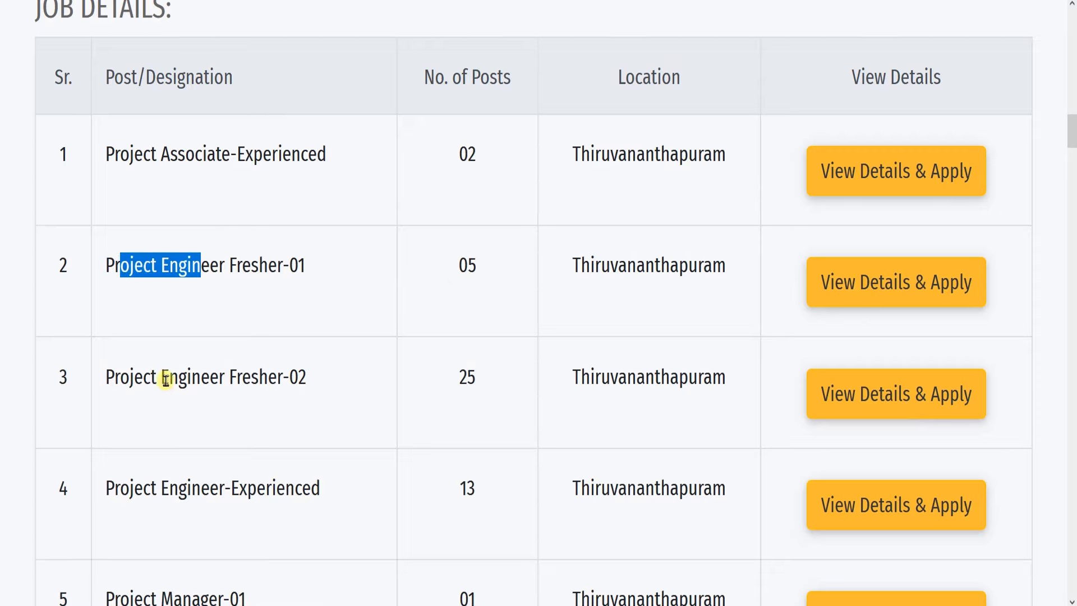
{"action": "left_click_drag", "start_coordinate": [169, 378], "coordinate": [268, 378]}
{"action": "left_click_drag", "start_coordinate": [120, 380], "coordinate": [288, 375]}
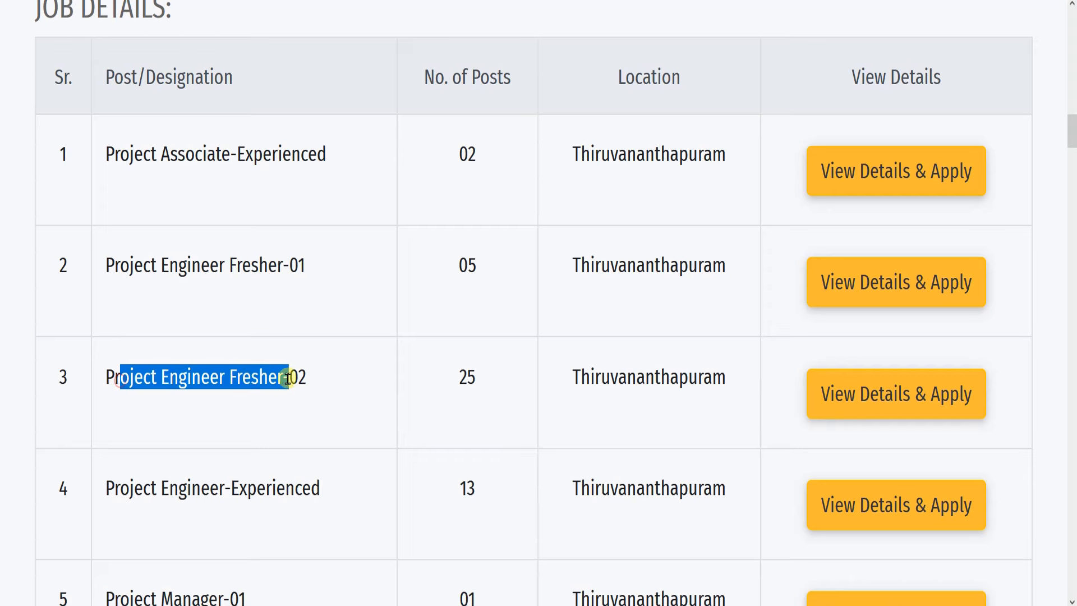
{"action": "left_click", "coordinate": [320, 377]}
{"action": "scroll", "coordinate": [724, 387], "scroll_direction": "down", "scroll_amount": 3}
{"action": "left_click", "coordinate": [864, 267]}
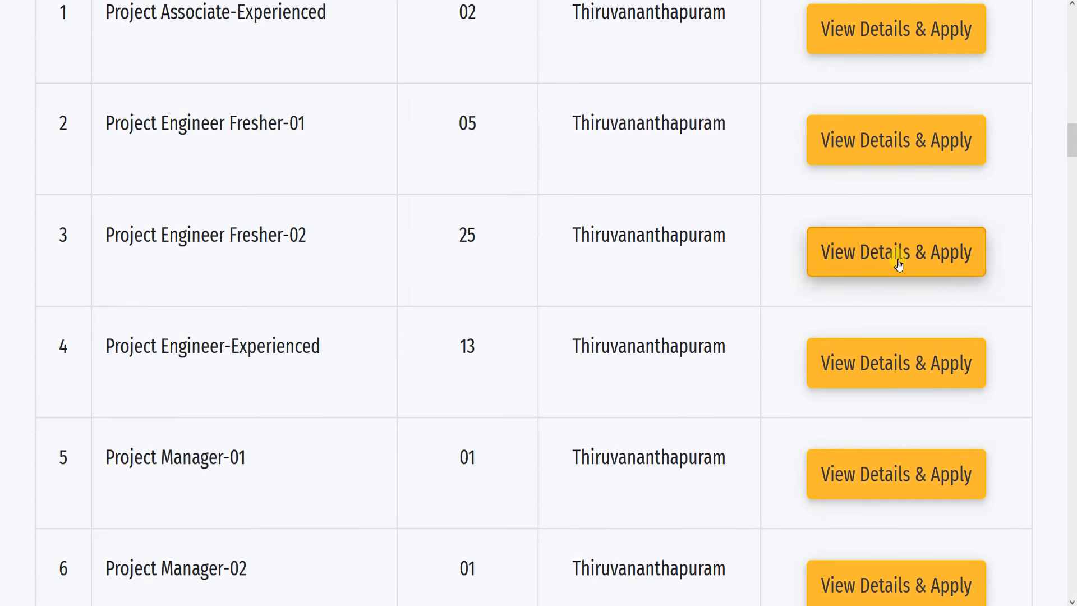
{"action": "left_click", "coordinate": [899, 265]}
Examine the Project Engineer Fresher-02 position details, covering age, educational qualification, experience, skill sets, job profile, salary and duration.
{"action": "scroll", "coordinate": [275, 295], "scroll_direction": "down", "scroll_amount": 5}
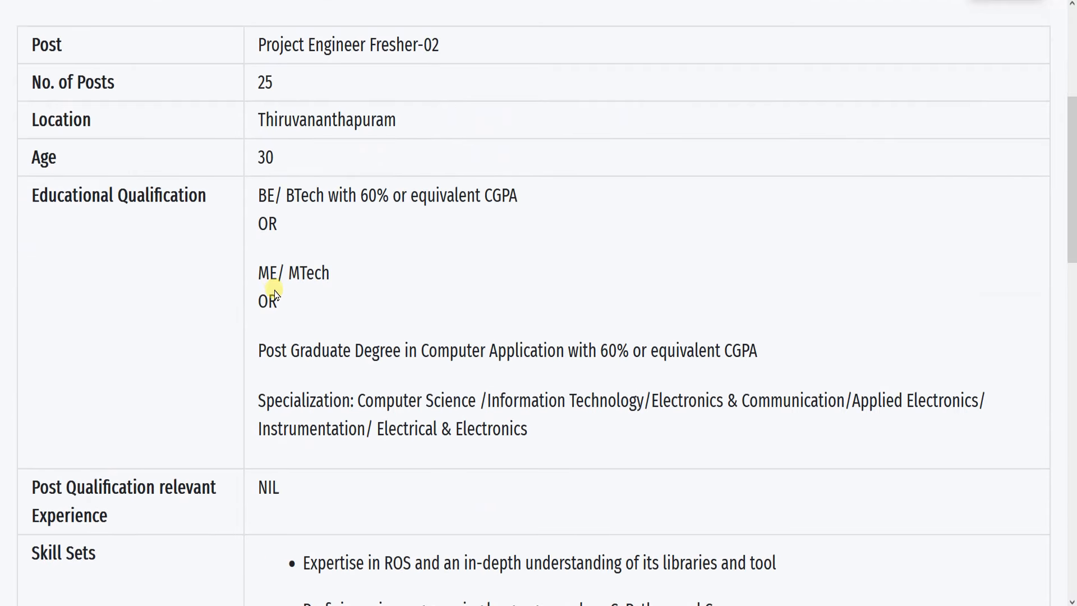
{"action": "scroll", "coordinate": [275, 295], "scroll_direction": "down", "scroll_amount": 15}
{"action": "scroll", "coordinate": [339, 288], "scroll_direction": "up", "scroll_amount": 4}
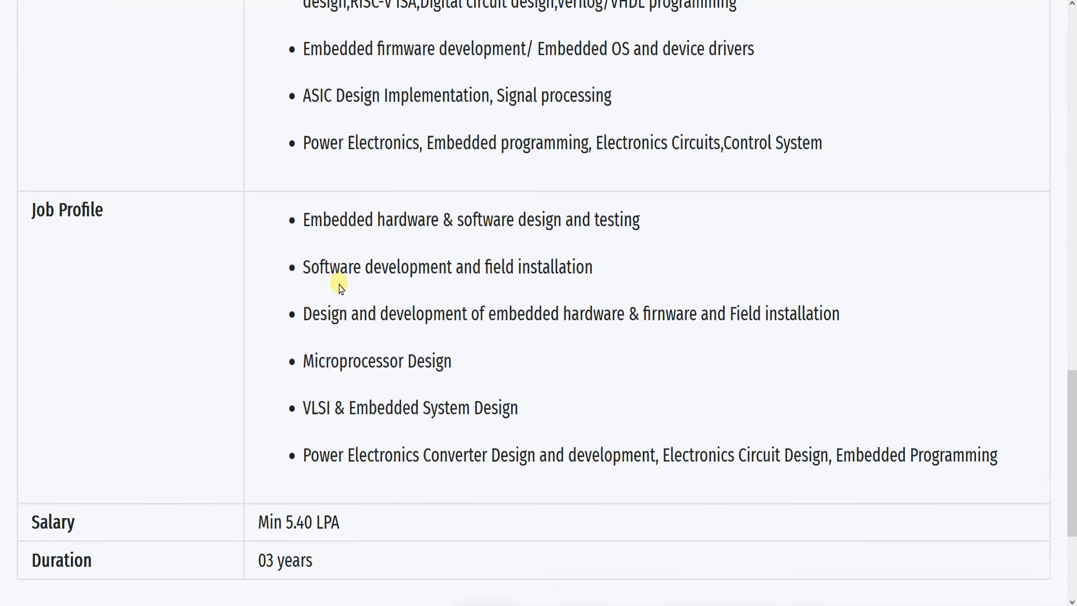
{"action": "scroll", "coordinate": [339, 287], "scroll_direction": "up", "scroll_amount": 15}
{"action": "scroll", "coordinate": [467, 288], "scroll_direction": "down", "scroll_amount": 18}
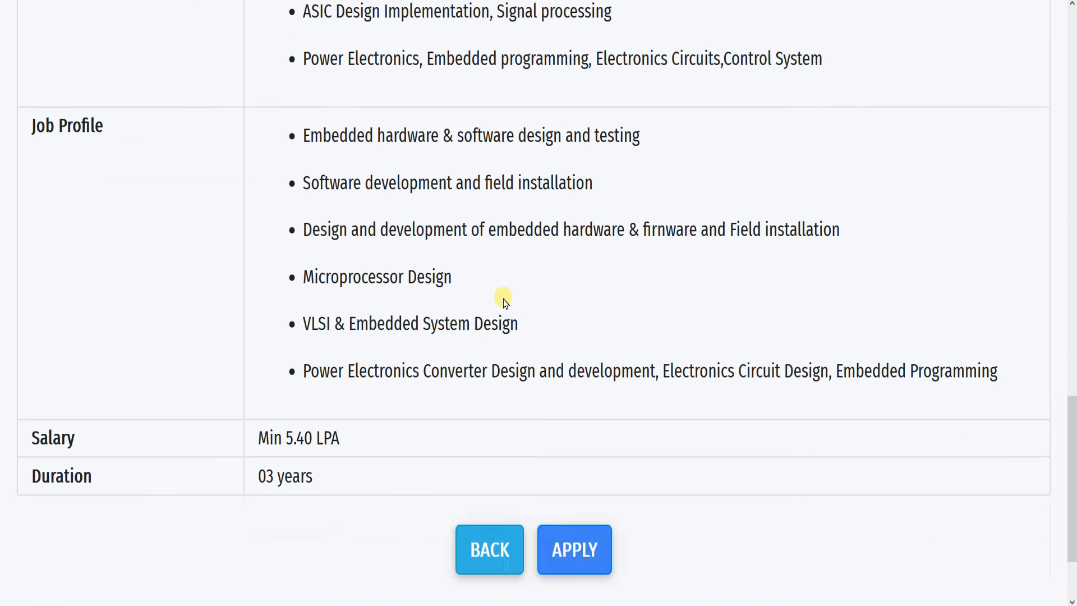
{"action": "scroll", "coordinate": [505, 301], "scroll_direction": "down", "scroll_amount": 2}
{"action": "scroll", "coordinate": [1059, 279], "scroll_direction": "up", "scroll_amount": 15}
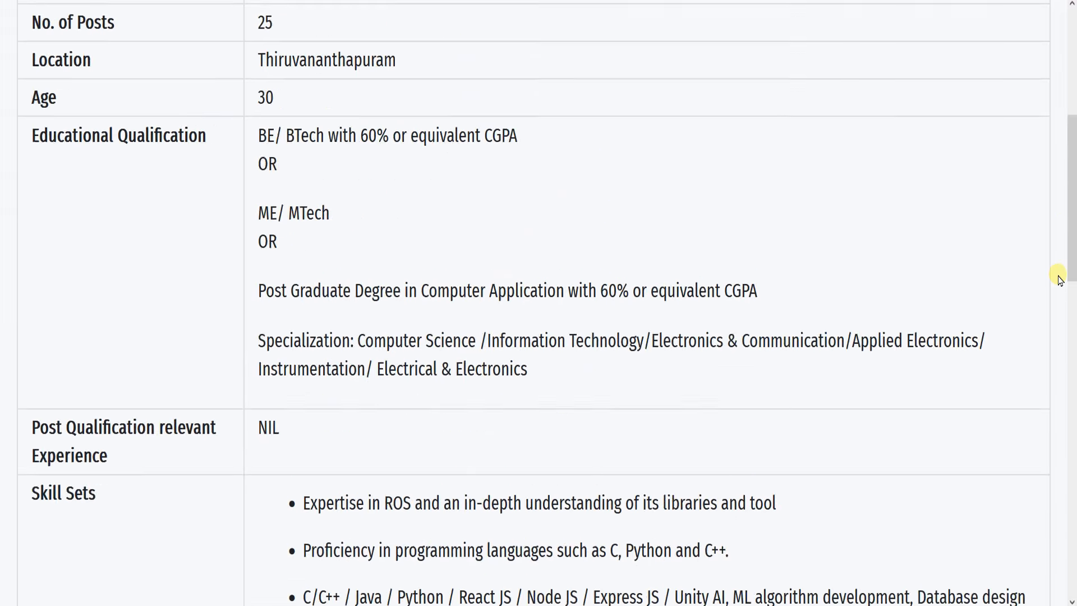
{"action": "scroll", "coordinate": [1059, 278], "scroll_direction": "up", "scroll_amount": 5}
{"action": "scroll", "coordinate": [373, 252], "scroll_direction": "down", "scroll_amount": 15}
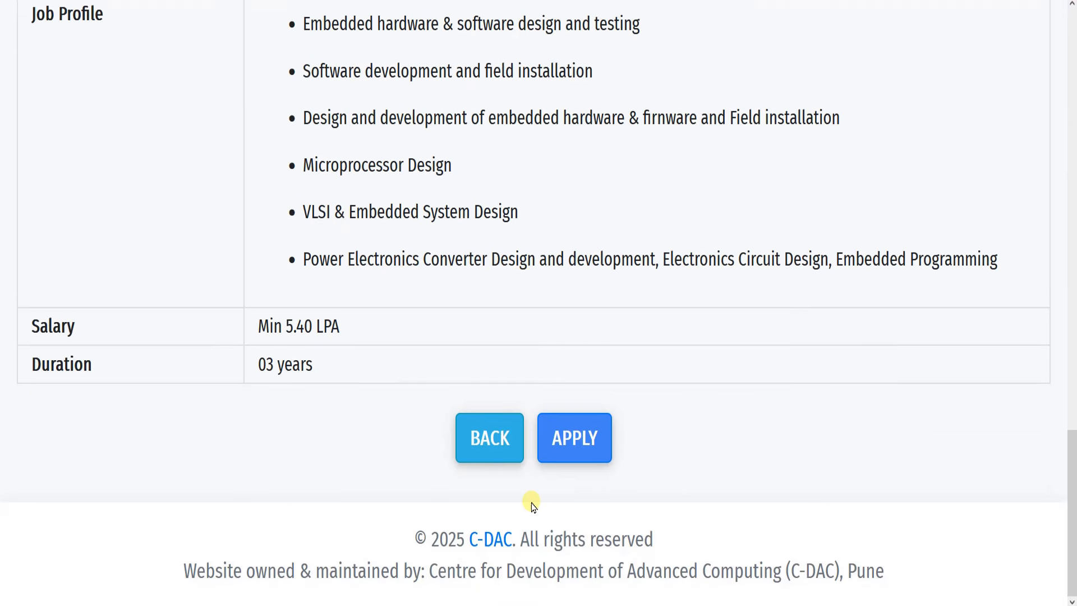
Start the application for the post and request a login OTP with the applicant's email address and mobile number.
{"action": "left_click", "coordinate": [580, 434]}
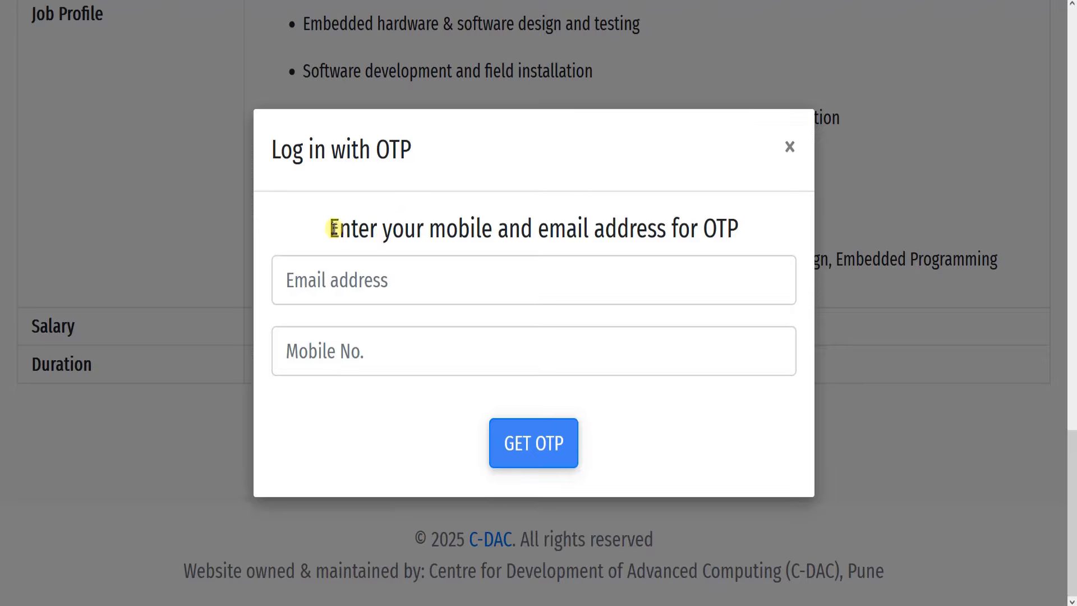
{"action": "left_click_drag", "start_coordinate": [293, 151], "coordinate": [385, 150]}
{"action": "left_click", "coordinate": [387, 152]}
{"action": "left_click", "coordinate": [338, 288]}
{"action": "left_click", "coordinate": [370, 364]}
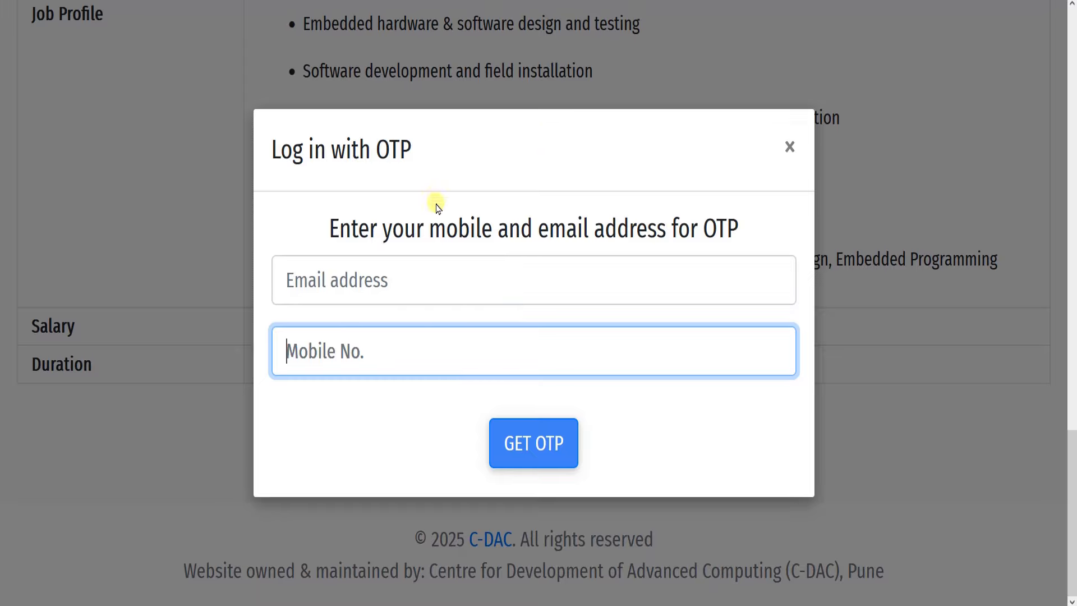
{"action": "left_click", "coordinate": [446, 286]}
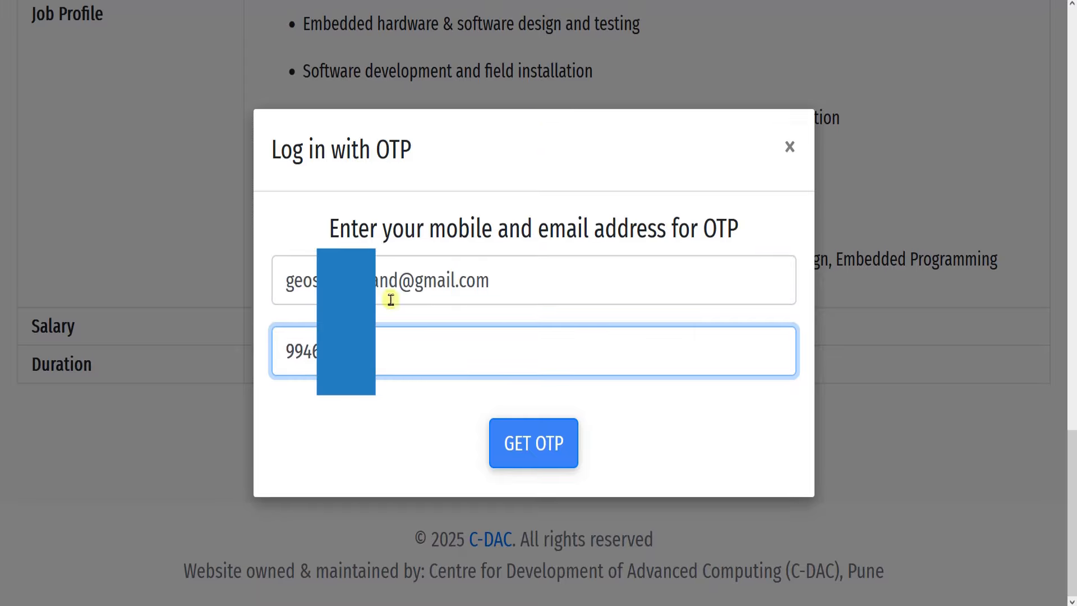
{"action": "left_click", "coordinate": [533, 447]}
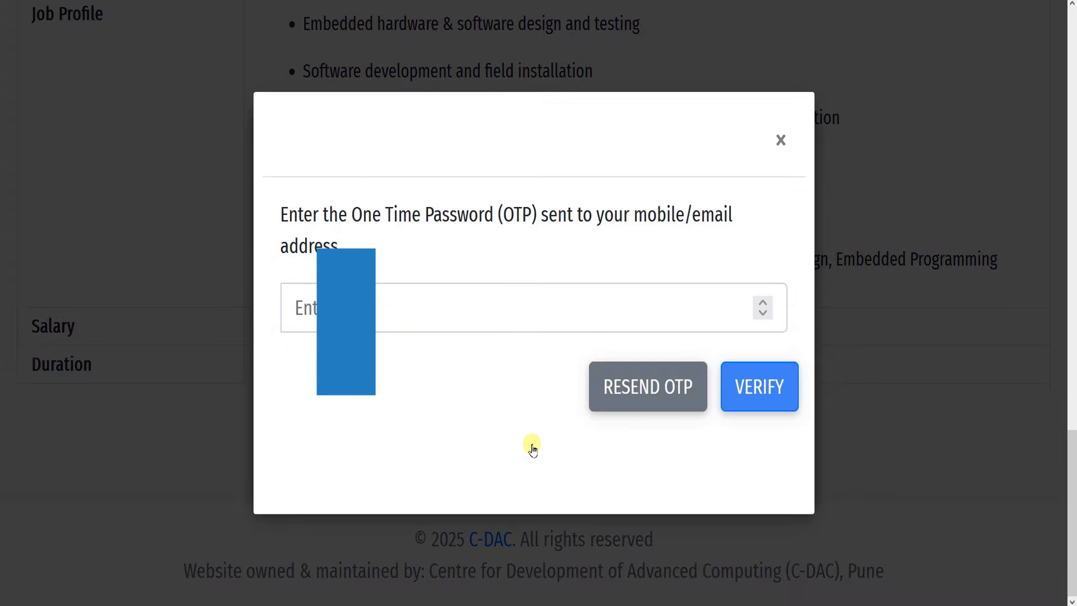
Verify the login with the received one-time password and open the application form for Project Engineer Fresher-02.
{"action": "left_click", "coordinate": [384, 298]}
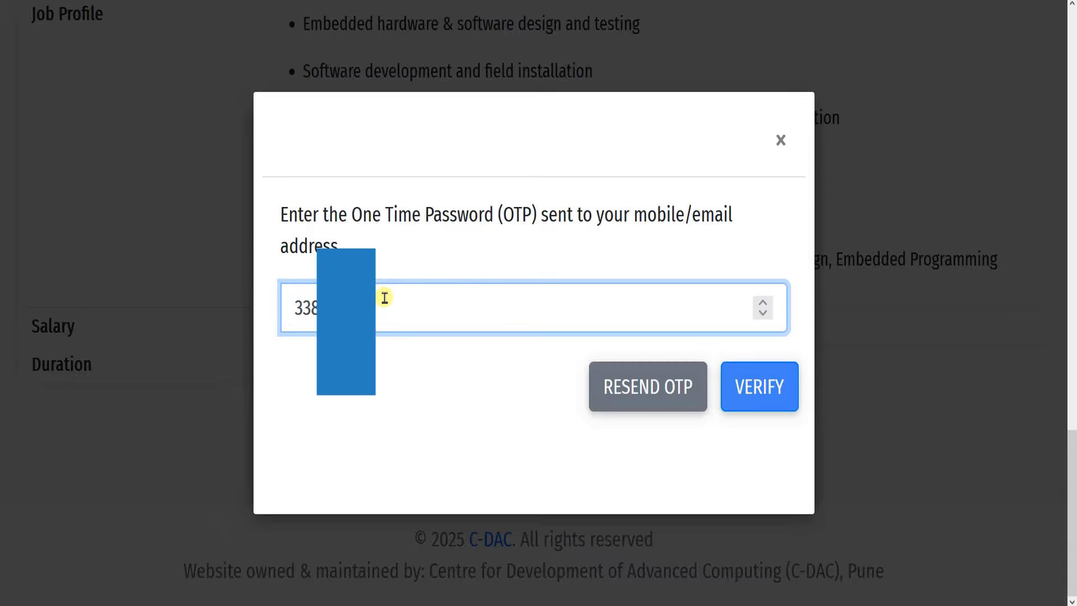
{"action": "left_click", "coordinate": [772, 386]}
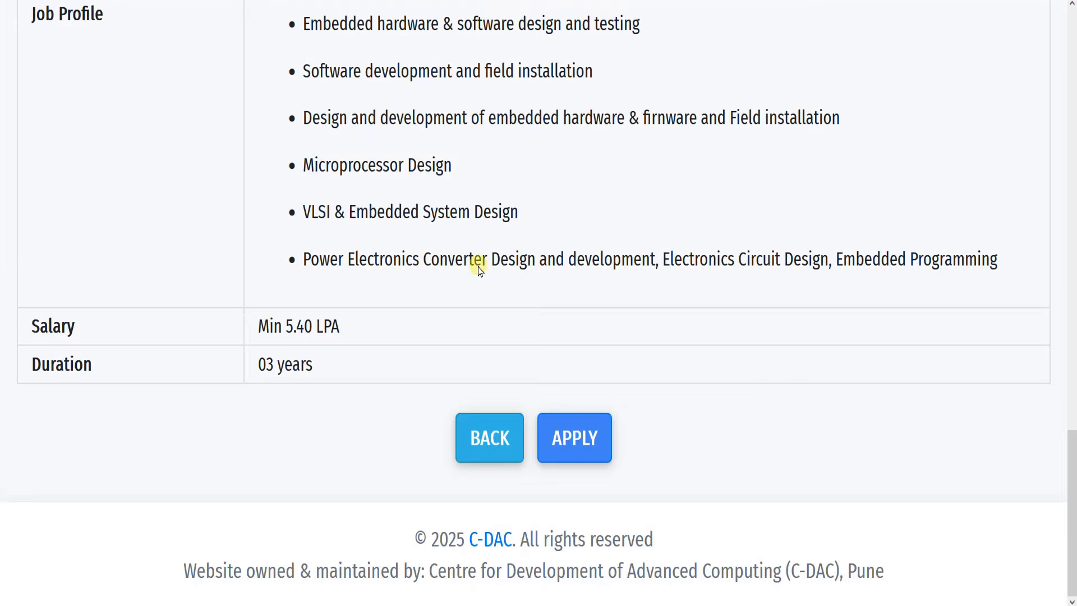
{"action": "scroll", "coordinate": [715, 250], "scroll_direction": "up", "scroll_amount": 10}
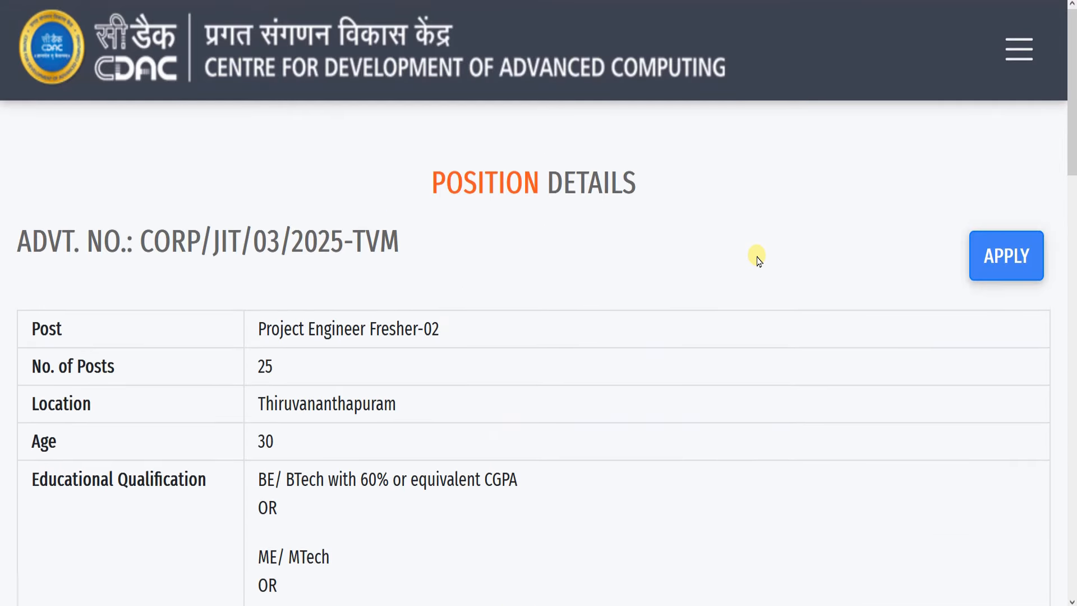
{"action": "scroll", "coordinate": [758, 259], "scroll_direction": "down", "scroll_amount": 15}
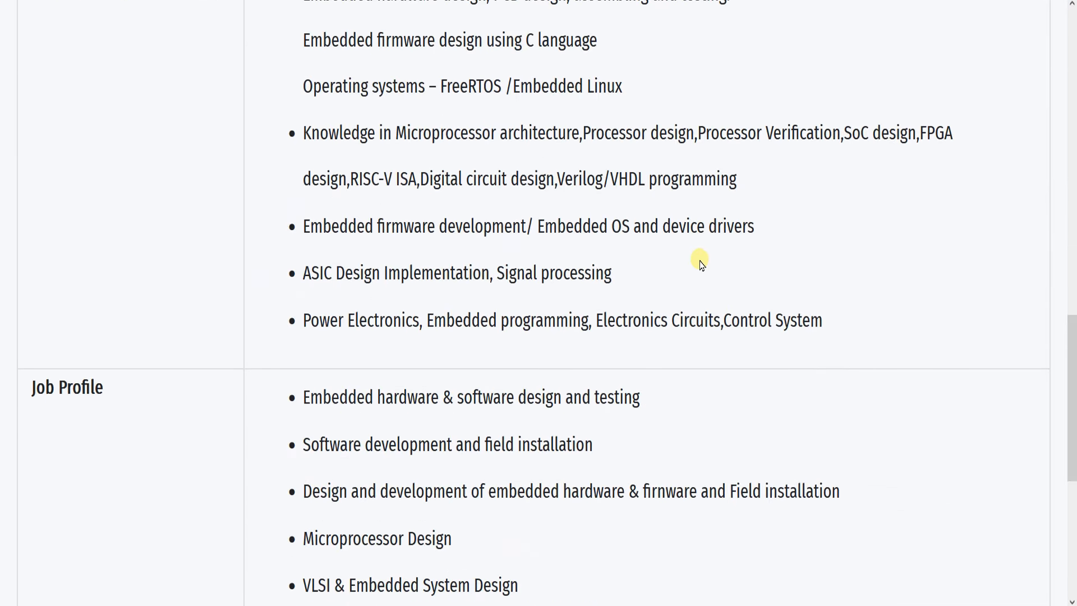
{"action": "scroll", "coordinate": [700, 262], "scroll_direction": "down", "scroll_amount": 5}
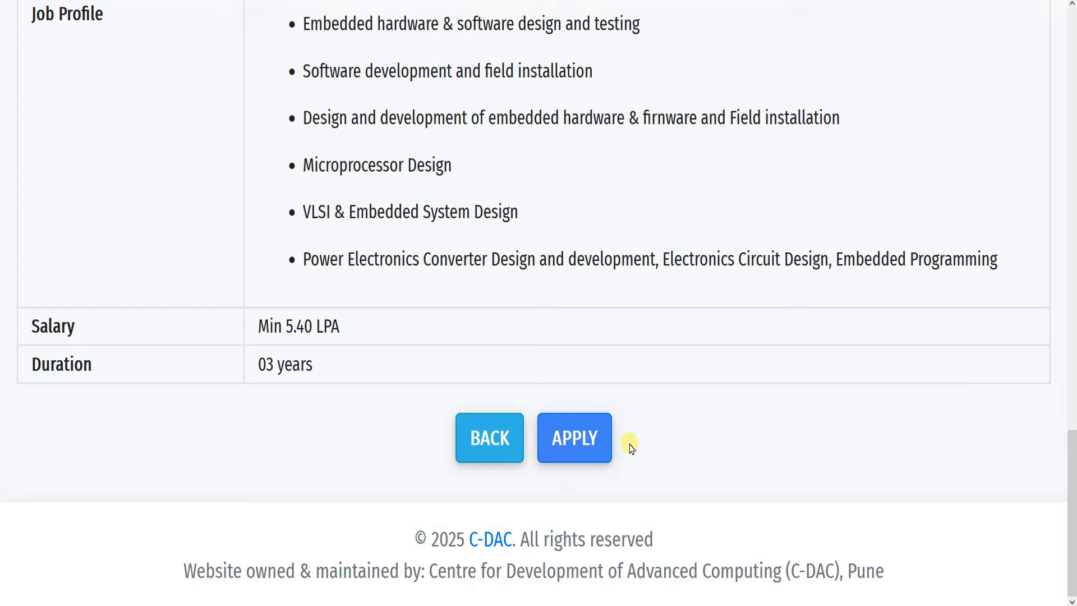
{"action": "left_click", "coordinate": [580, 449]}
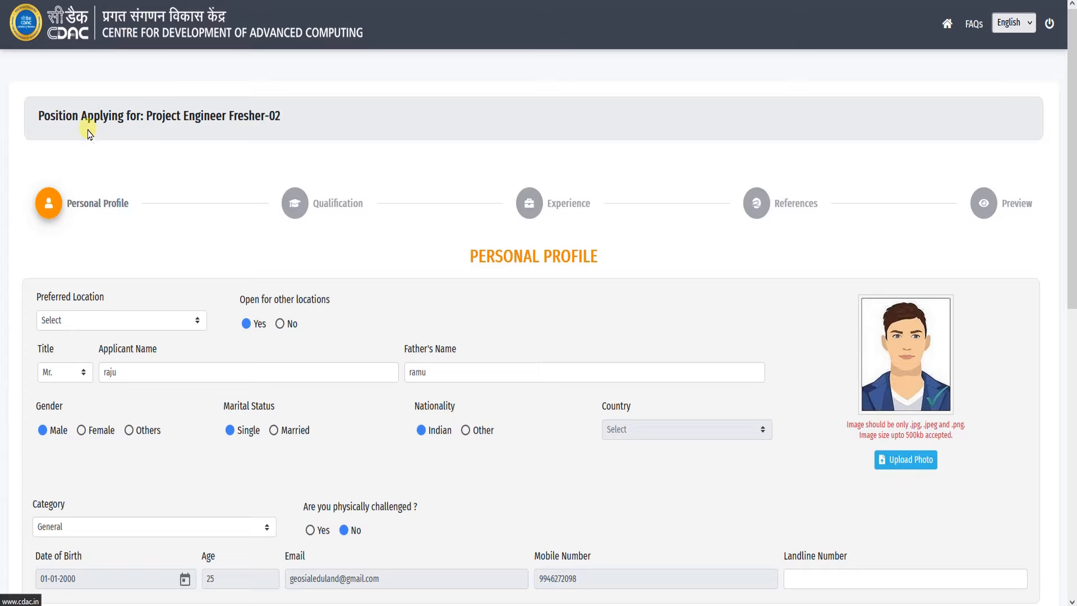
Check the position being applied for and set the Preferred Location in the Personal Profile to Thiruvananthapuram.
{"action": "left_click_drag", "start_coordinate": [50, 116], "coordinate": [282, 114]}
{"action": "left_click", "coordinate": [284, 115]}
{"action": "scroll", "coordinate": [814, 284], "scroll_direction": "down", "scroll_amount": 1}
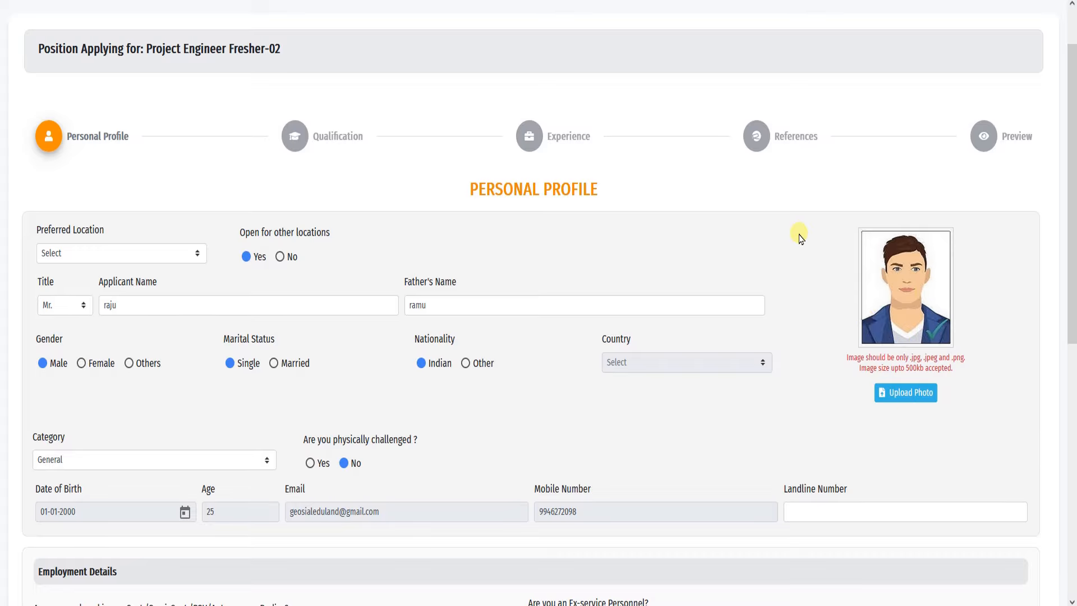
{"action": "scroll", "coordinate": [801, 239], "scroll_direction": "up", "scroll_amount": 1}
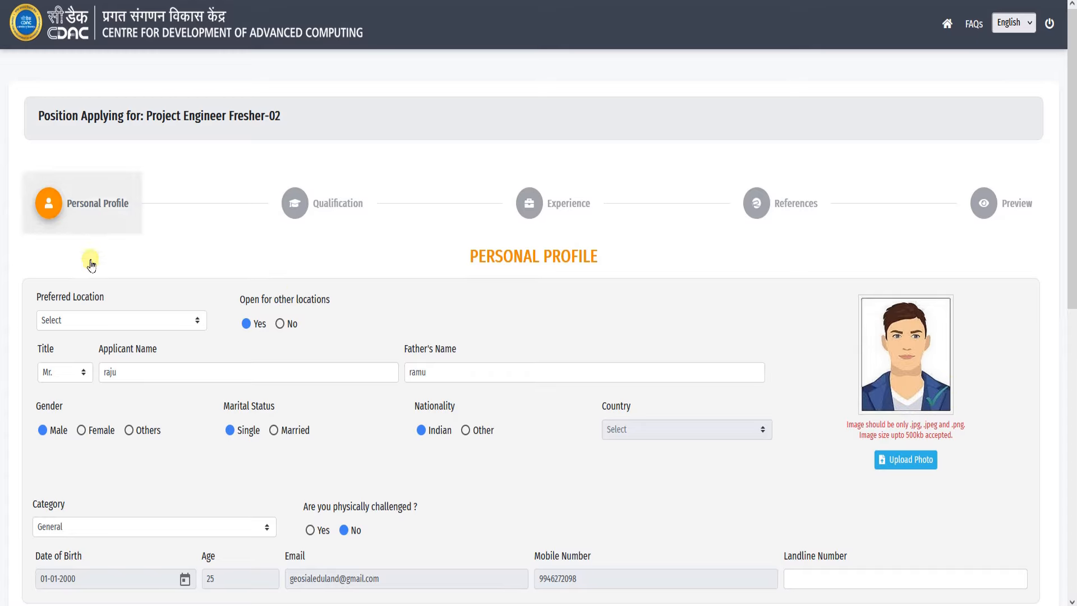
{"action": "scroll", "coordinate": [157, 343], "scroll_direction": "down", "scroll_amount": 1}
{"action": "left_click", "coordinate": [135, 254]}
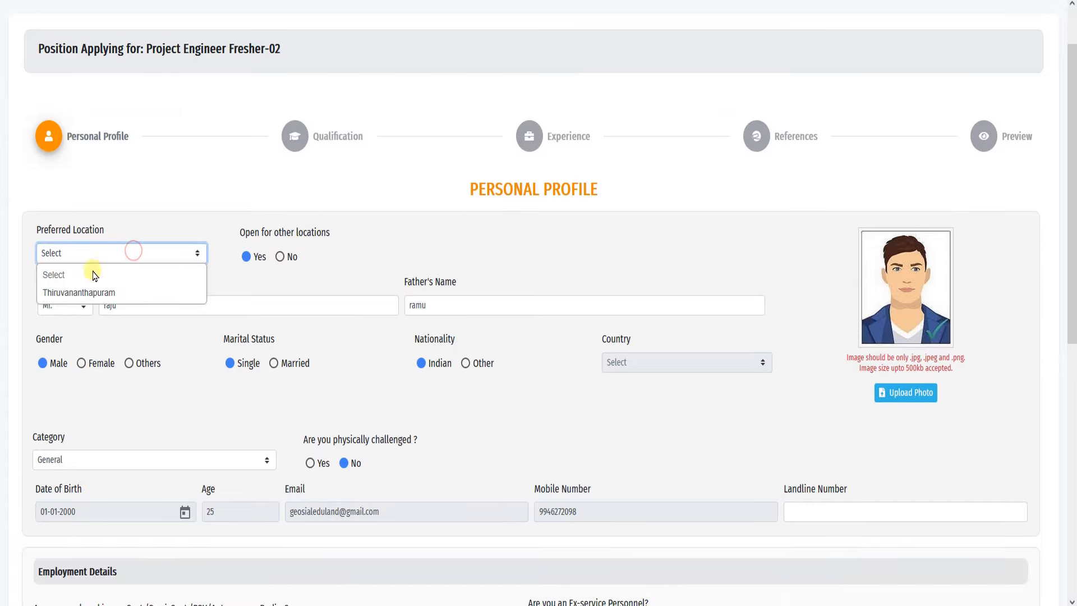
{"action": "left_click", "coordinate": [64, 292]}
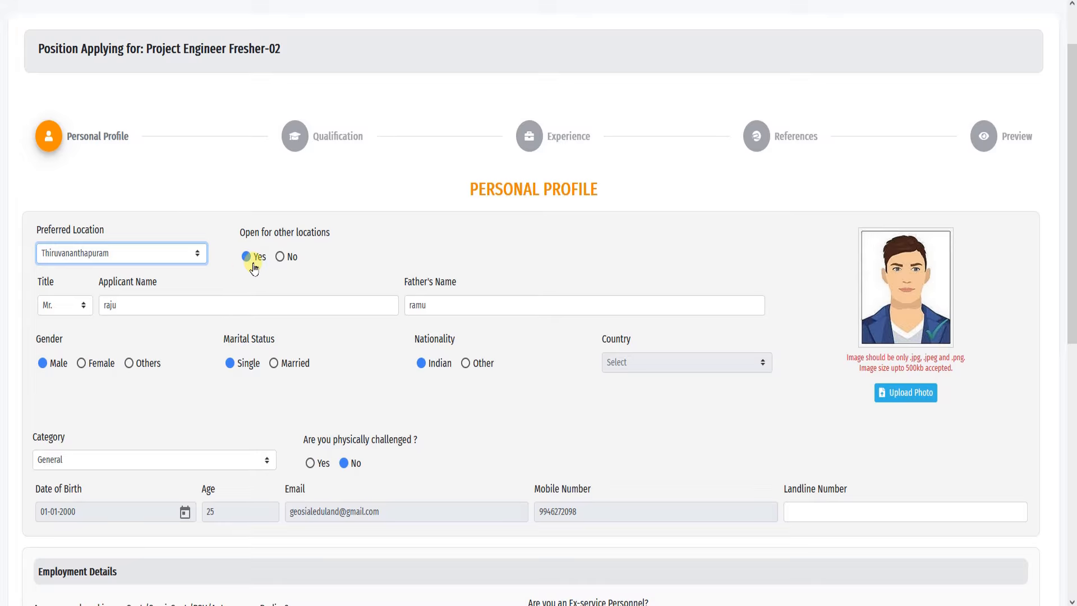
Review the prefilled Personal Profile fields, from the applicant name and gender through category and contact details to Employment Details and the addresses.
{"action": "scroll", "coordinate": [312, 290], "scroll_direction": "down", "scroll_amount": 1}
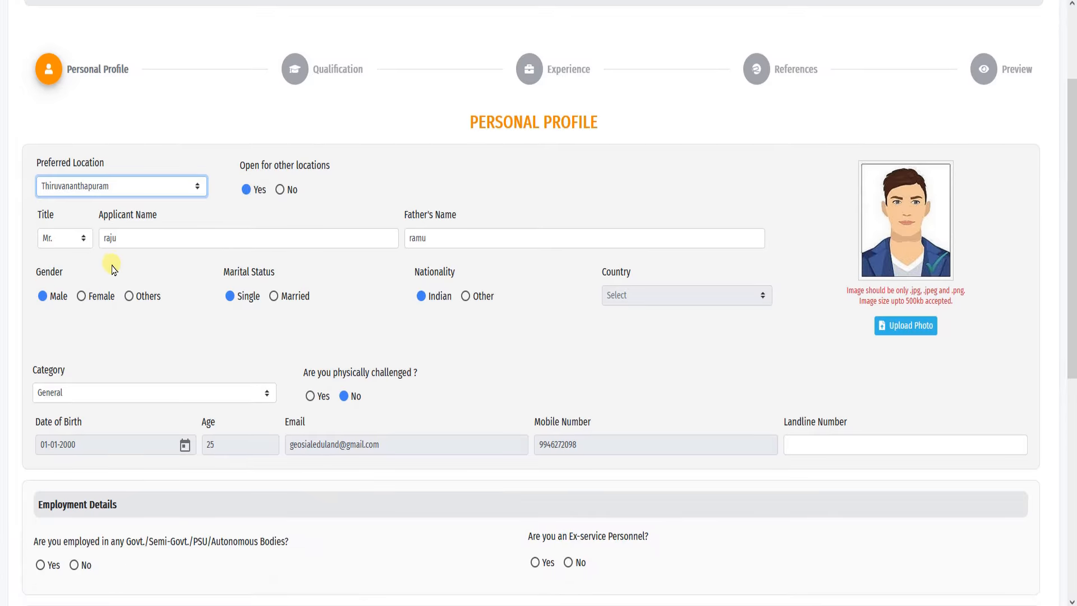
{"action": "left_click", "coordinate": [175, 238]}
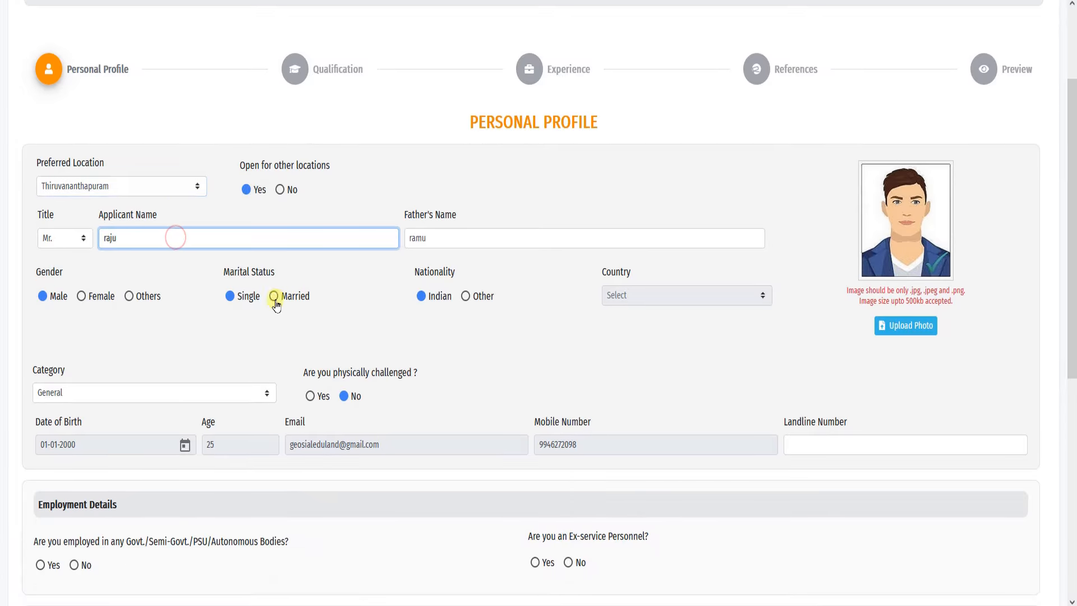
{"action": "scroll", "coordinate": [470, 266], "scroll_direction": "down", "scroll_amount": 1}
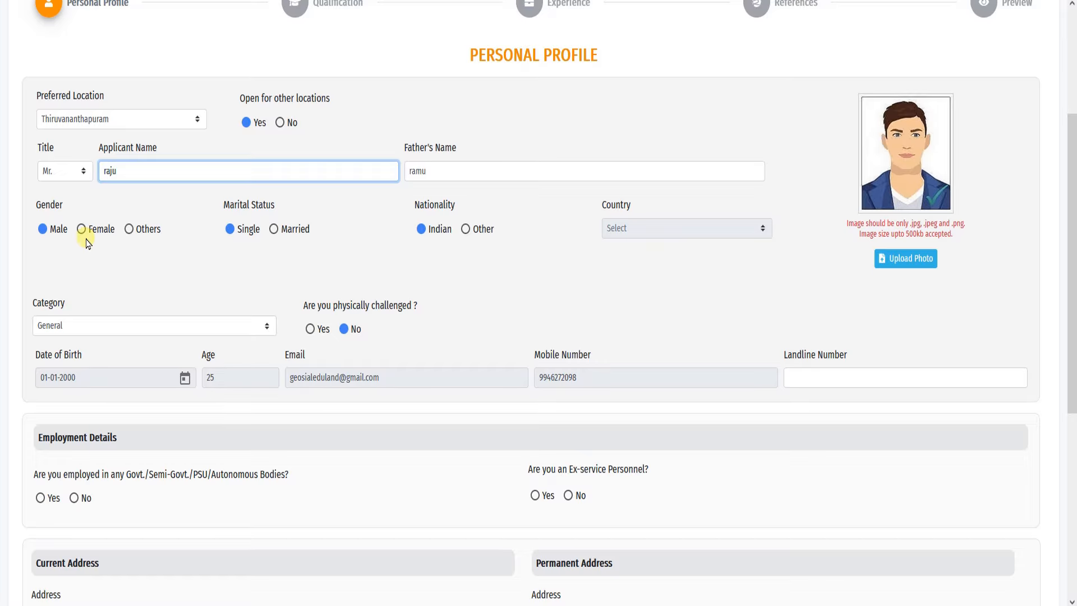
{"action": "scroll", "coordinate": [617, 258], "scroll_direction": "down", "scroll_amount": 1}
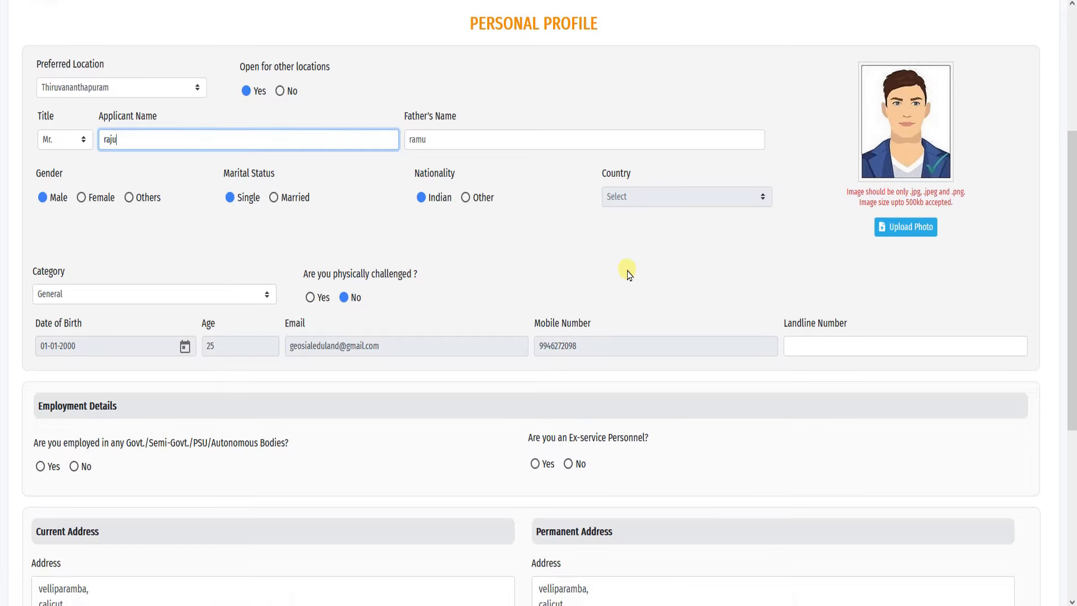
{"action": "scroll", "coordinate": [112, 277], "scroll_direction": "down", "scroll_amount": 1}
{"action": "scroll", "coordinate": [168, 264], "scroll_direction": "down", "scroll_amount": 1}
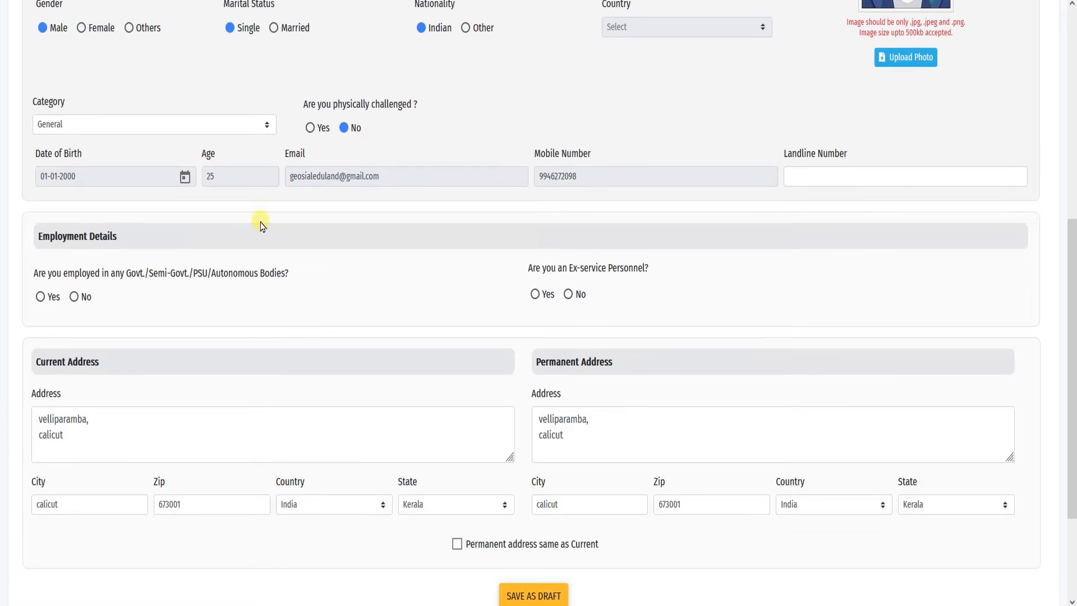
{"action": "key", "text": "ctrl+plus"}
{"action": "key", "text": "ctrl+plus"}
{"action": "key", "text": "ctrl+plus"}
{"action": "key", "text": "ctrl+plus"}
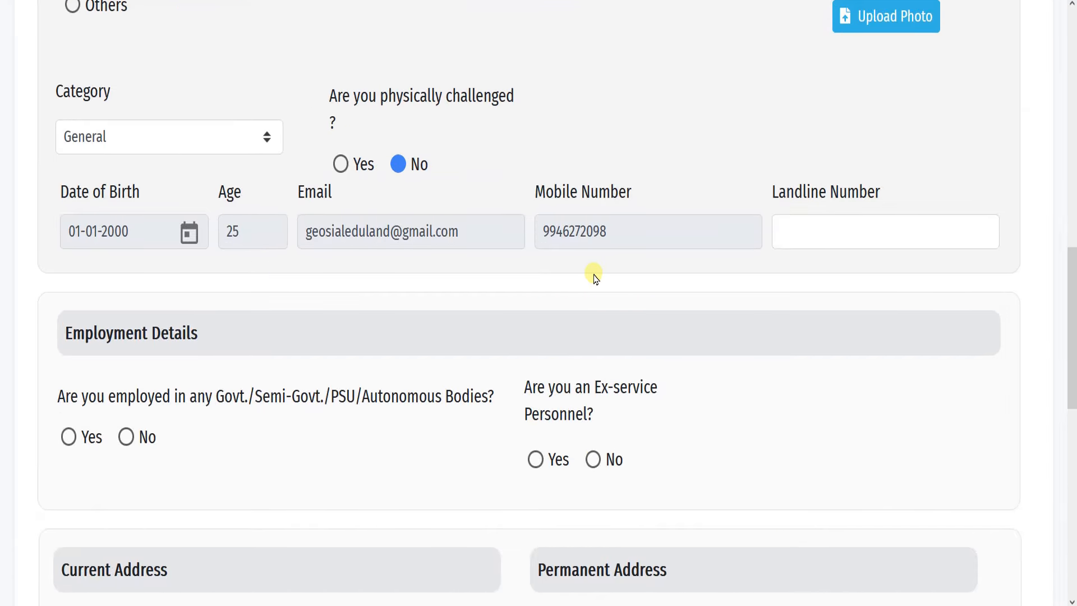
Answer No in Employment Details for employment in Govt./Semi-Govt./PSU/Autonomous Bodies and for being Ex-service Personnel.
{"action": "scroll", "coordinate": [698, 262], "scroll_direction": "down", "scroll_amount": 3}
{"action": "scroll", "coordinate": [534, 257], "scroll_direction": "up", "scroll_amount": 3}
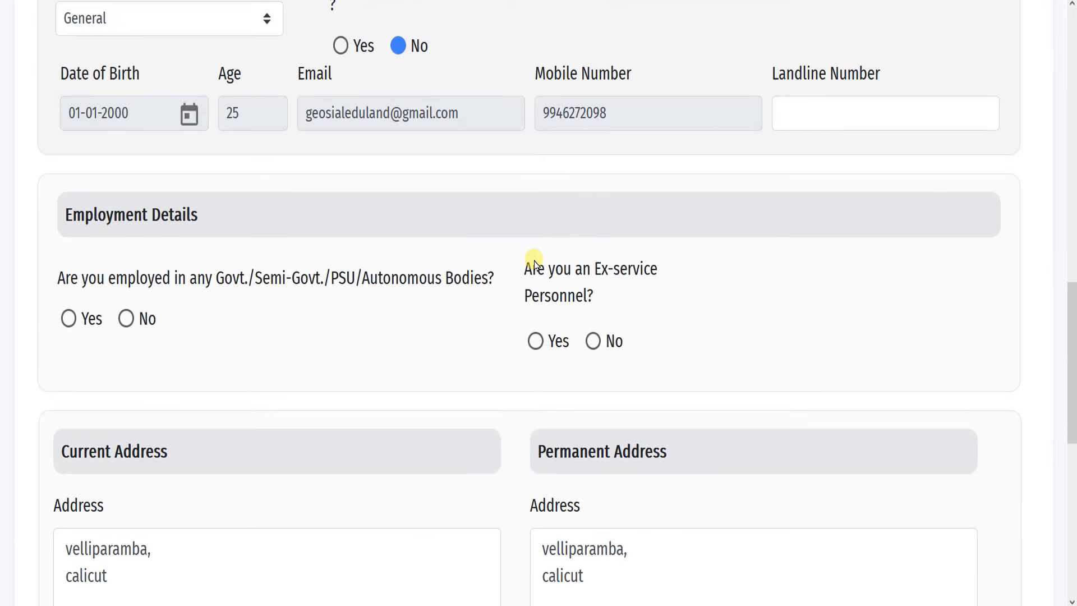
{"action": "scroll", "coordinate": [533, 257], "scroll_direction": "down", "scroll_amount": 3}
{"action": "left_click_drag", "start_coordinate": [178, 35], "coordinate": [337, 22]}
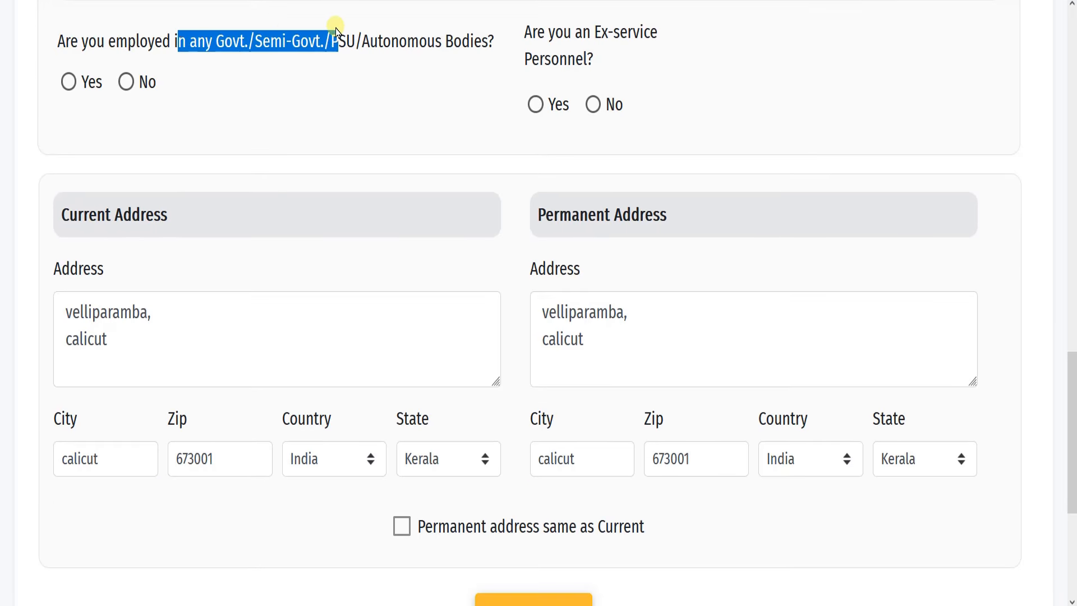
{"action": "left_click", "coordinate": [341, 23]}
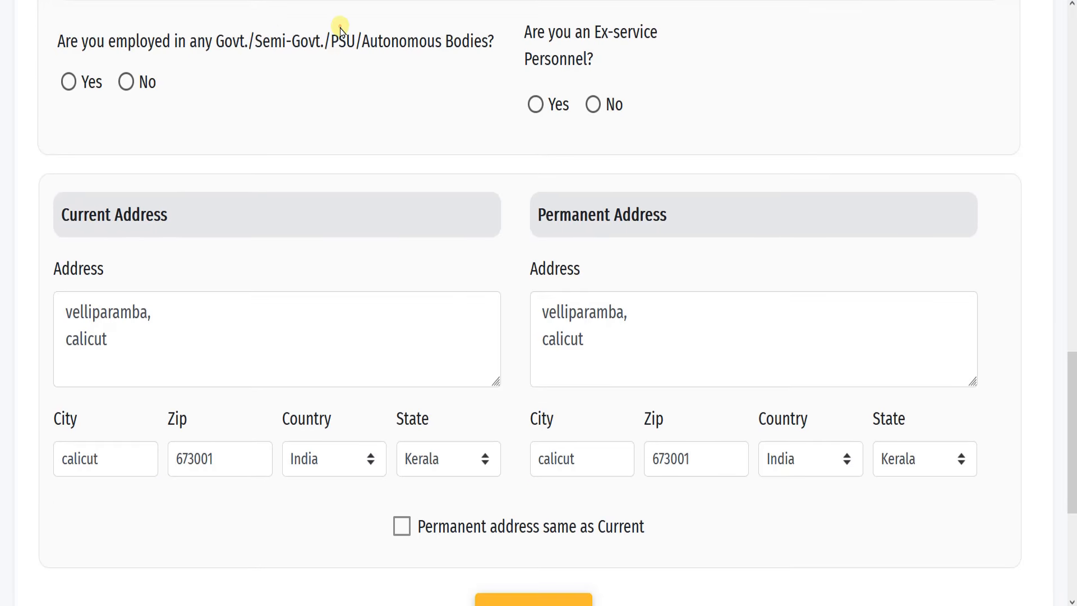
{"action": "left_click", "coordinate": [126, 81]}
{"action": "scroll", "coordinate": [409, 113], "scroll_direction": "up", "scroll_amount": 2}
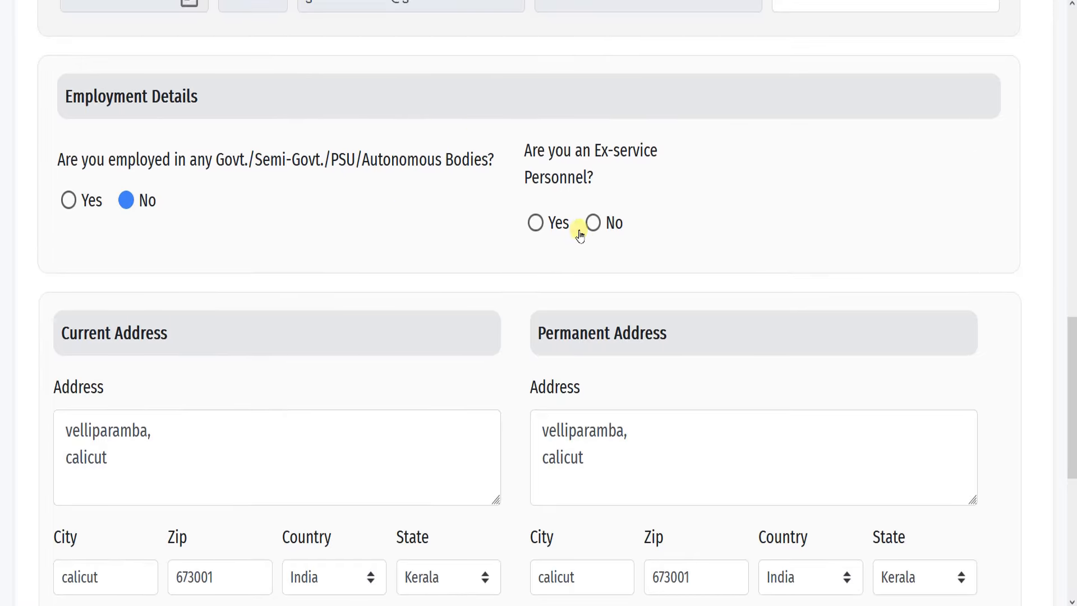
{"action": "left_click", "coordinate": [591, 227]}
Mark the permanent address as same as the current one and save the Personal Profile as a draft.
{"action": "scroll", "coordinate": [416, 230], "scroll_direction": "down", "scroll_amount": 4}
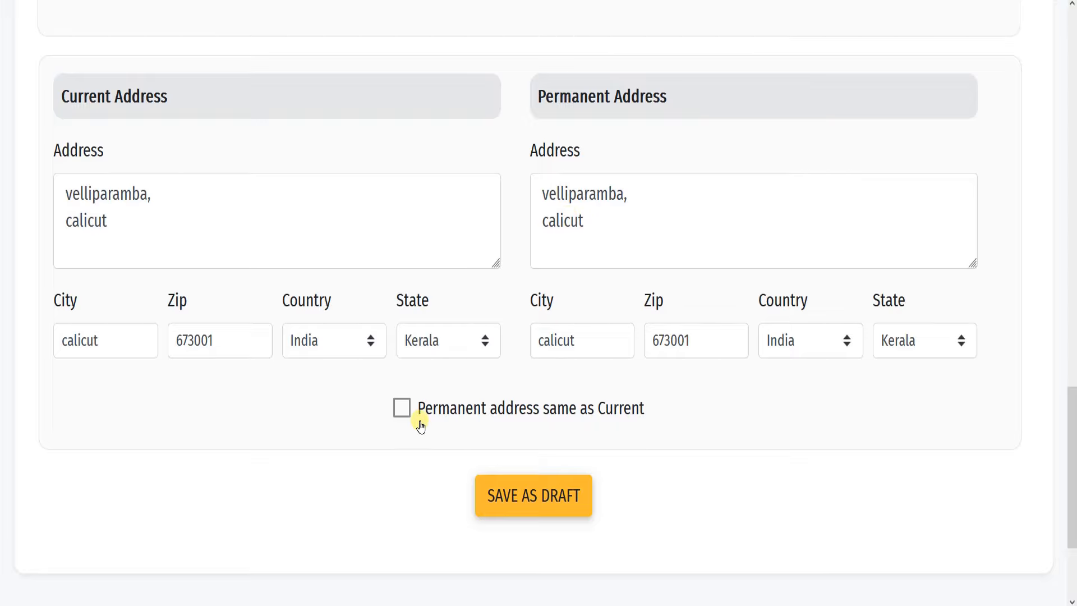
{"action": "left_click_drag", "start_coordinate": [65, 96], "coordinate": [140, 216]}
{"action": "left_click", "coordinate": [401, 407]}
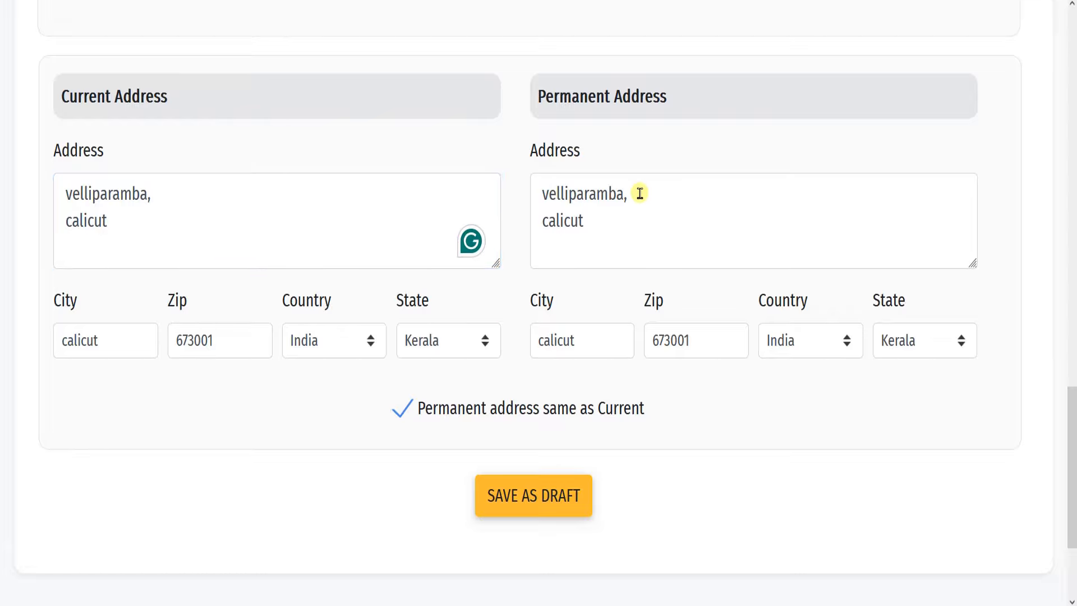
{"action": "left_click", "coordinate": [668, 202]}
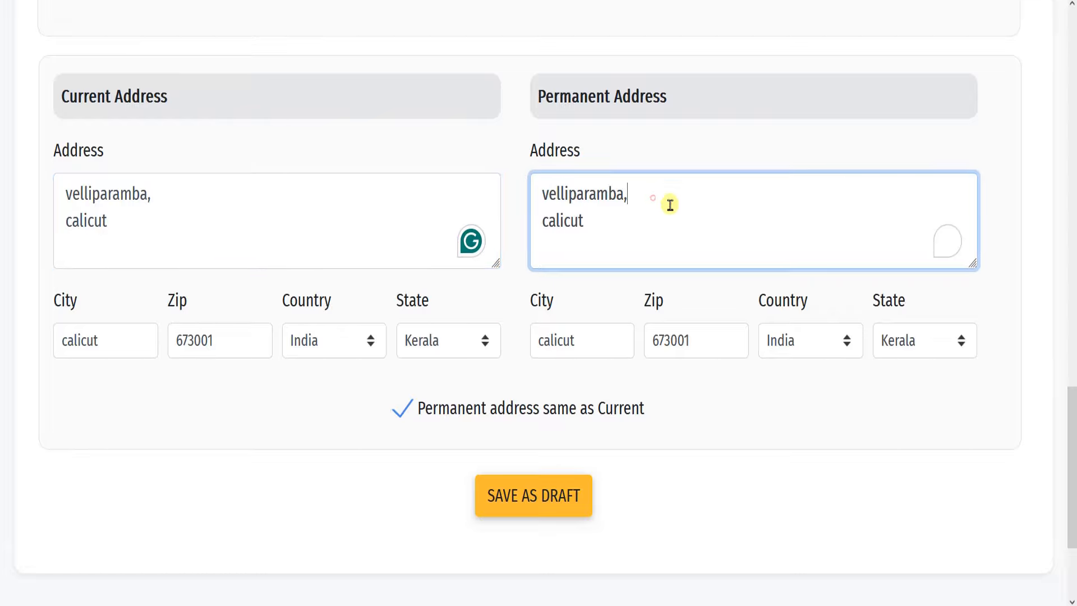
{"action": "left_click", "coordinate": [537, 508]}
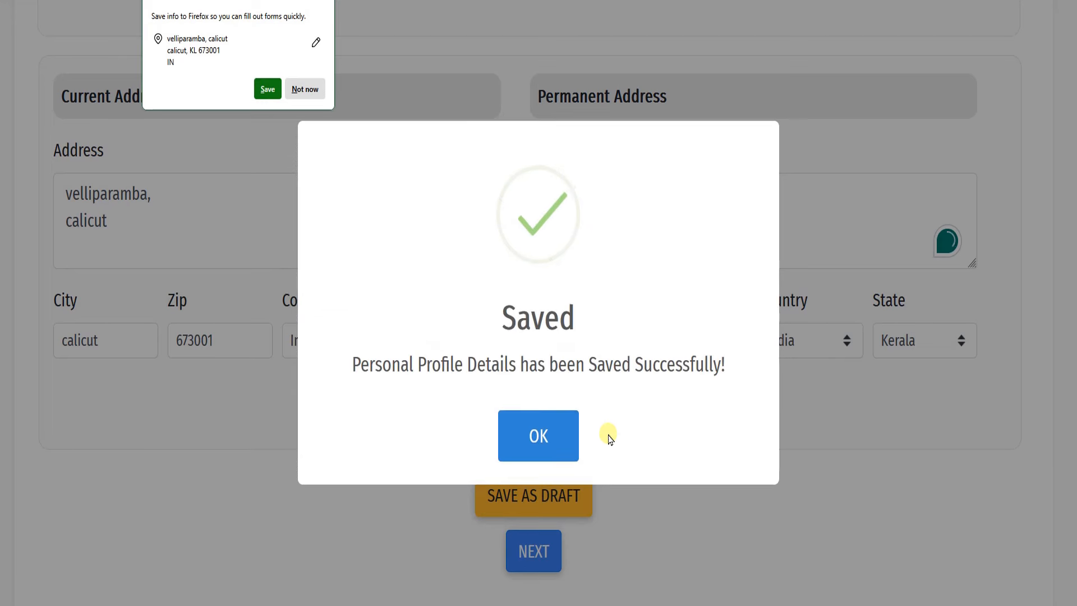
{"action": "left_click", "coordinate": [547, 435]}
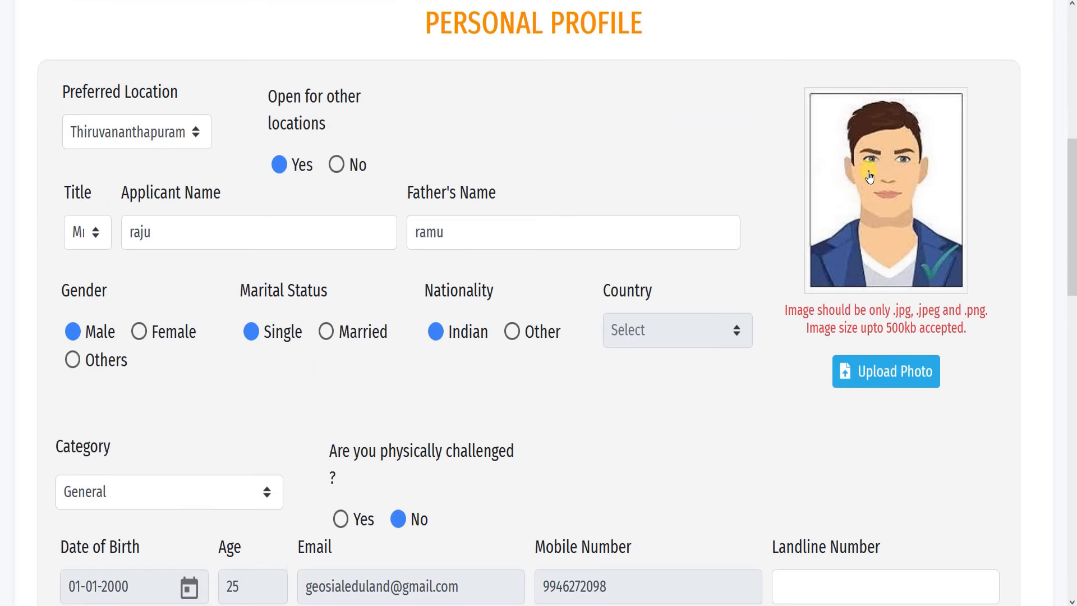
Check the photo upload and the saved Personal Profile details, and proceed to the Qualification section.
{"action": "left_click", "coordinate": [890, 376]}
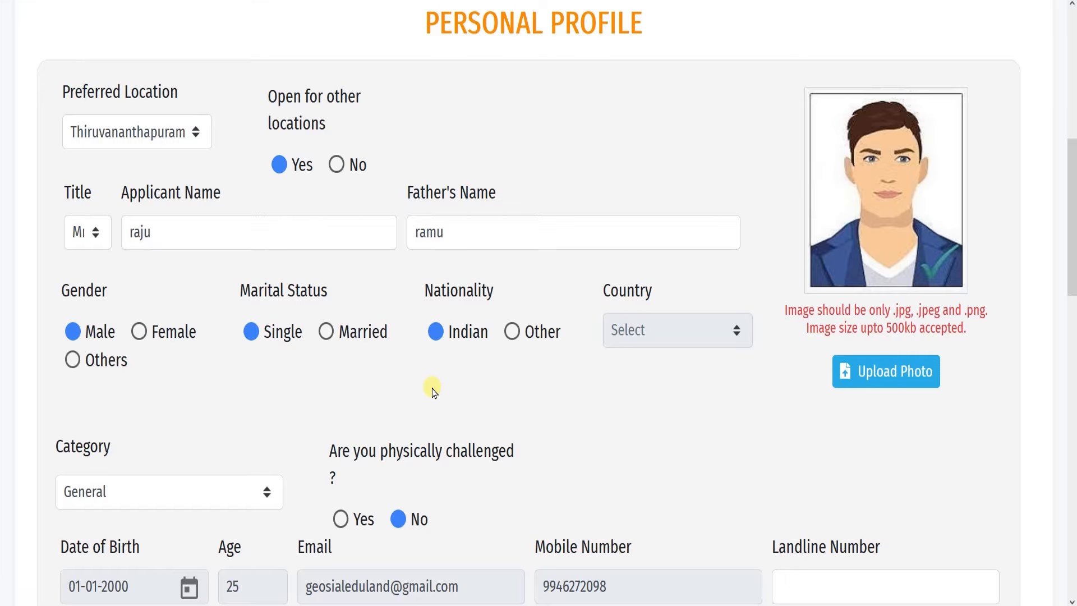
{"action": "scroll", "coordinate": [432, 392], "scroll_direction": "down", "scroll_amount": 12}
{"action": "scroll", "coordinate": [589, 404], "scroll_direction": "up", "scroll_amount": 8}
{"action": "scroll", "coordinate": [602, 404], "scroll_direction": "down", "scroll_amount": 8}
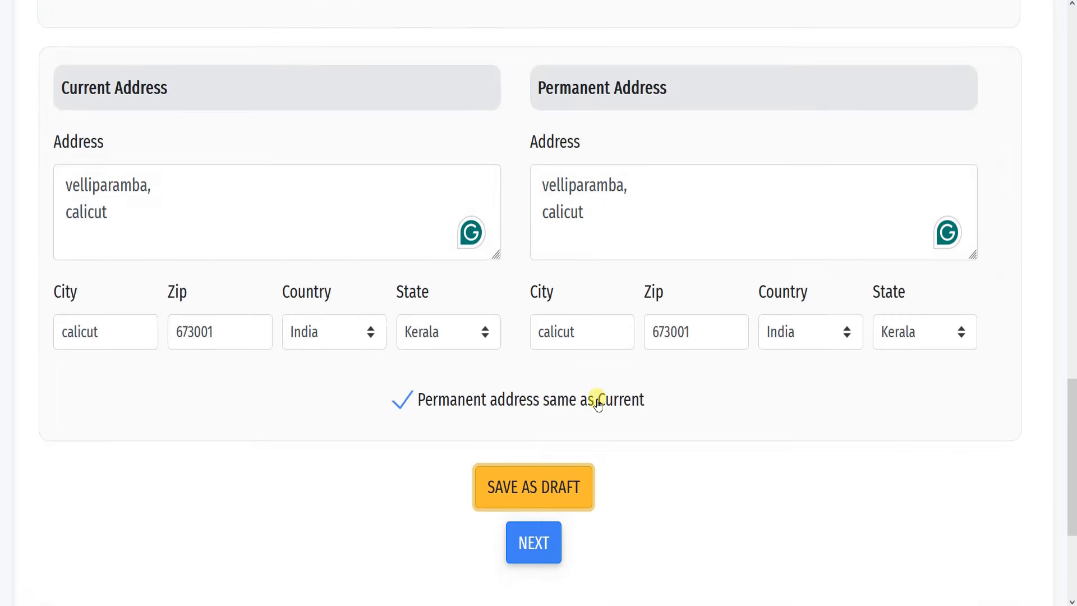
{"action": "scroll", "coordinate": [597, 404], "scroll_direction": "down", "scroll_amount": 4}
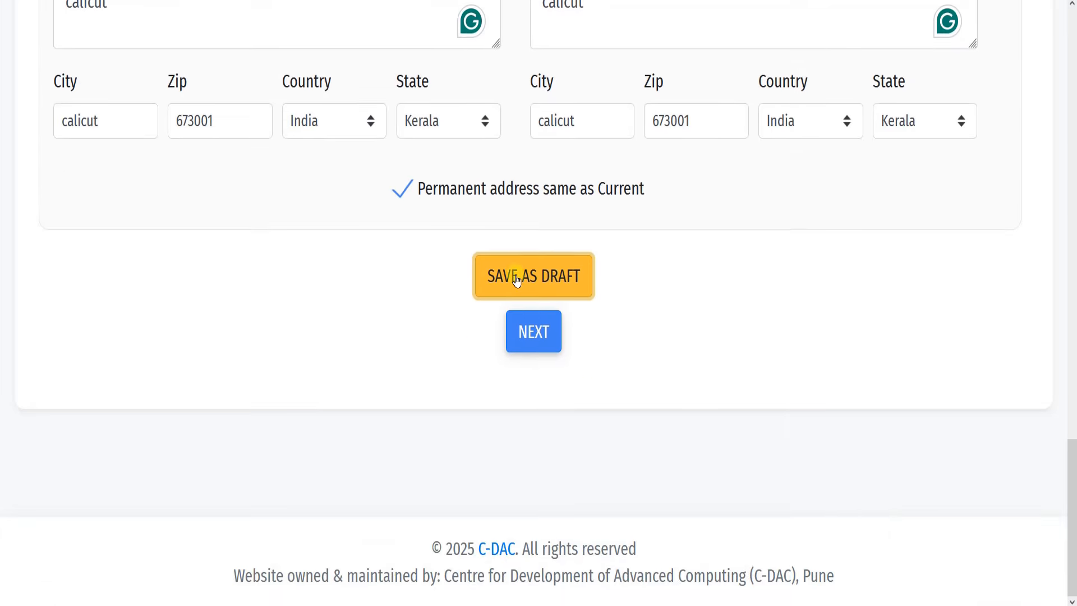
{"action": "left_click", "coordinate": [534, 334]}
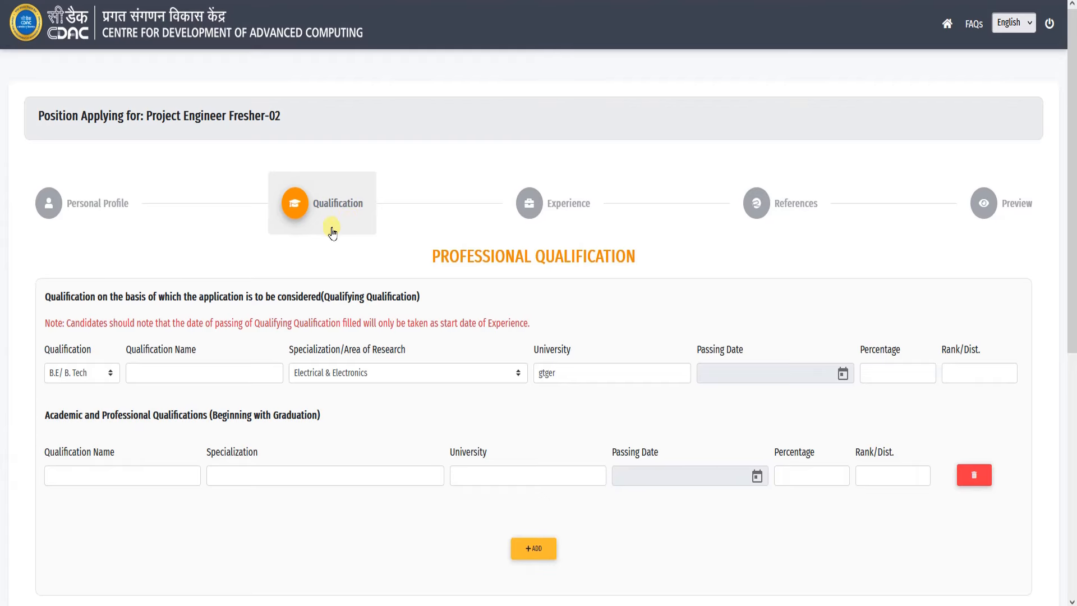
Read the Professional Qualification section's note on how the passing date of the Qualifying Qualification relates to the experience start date.
{"action": "scroll", "coordinate": [333, 236], "scroll_direction": "down", "scroll_amount": 1}
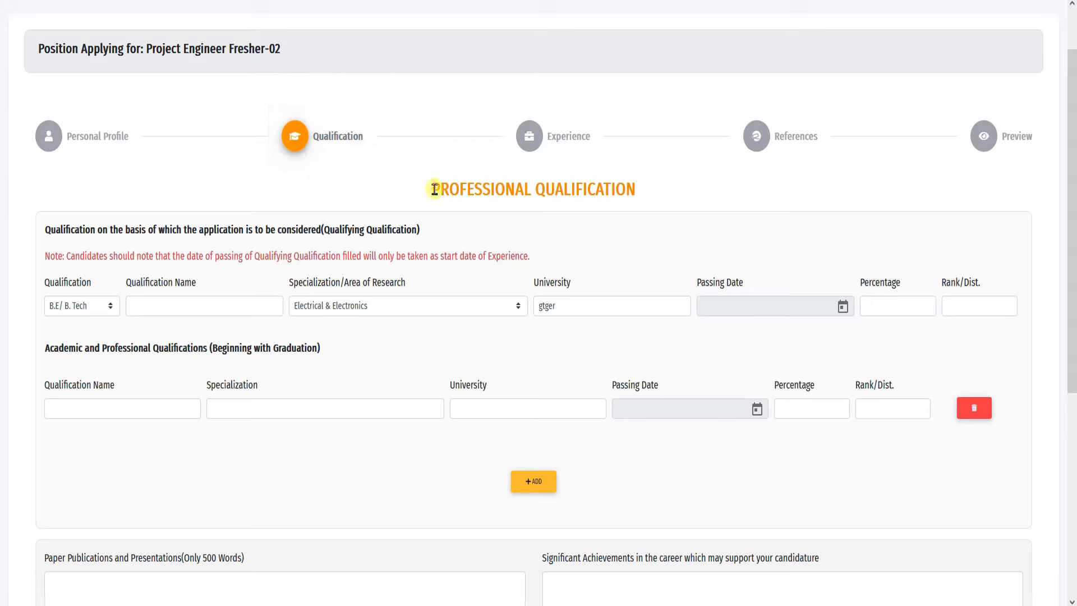
{"action": "left_click_drag", "start_coordinate": [433, 188], "coordinate": [582, 191]}
{"action": "left_click", "coordinate": [581, 191]}
{"action": "left_click_drag", "start_coordinate": [74, 255], "coordinate": [488, 243]}
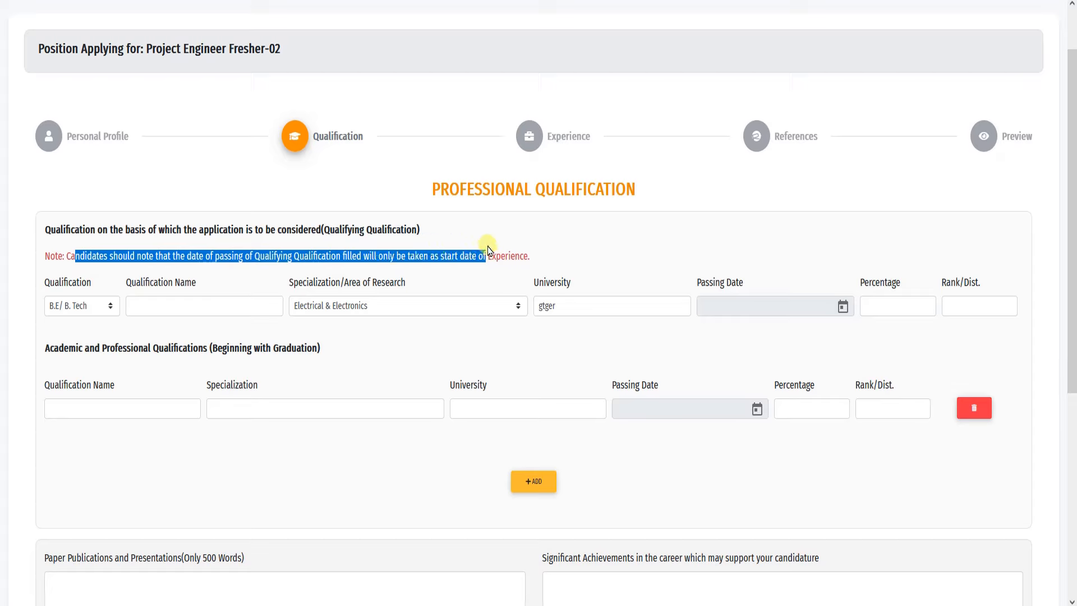
{"action": "left_click", "coordinate": [492, 243]}
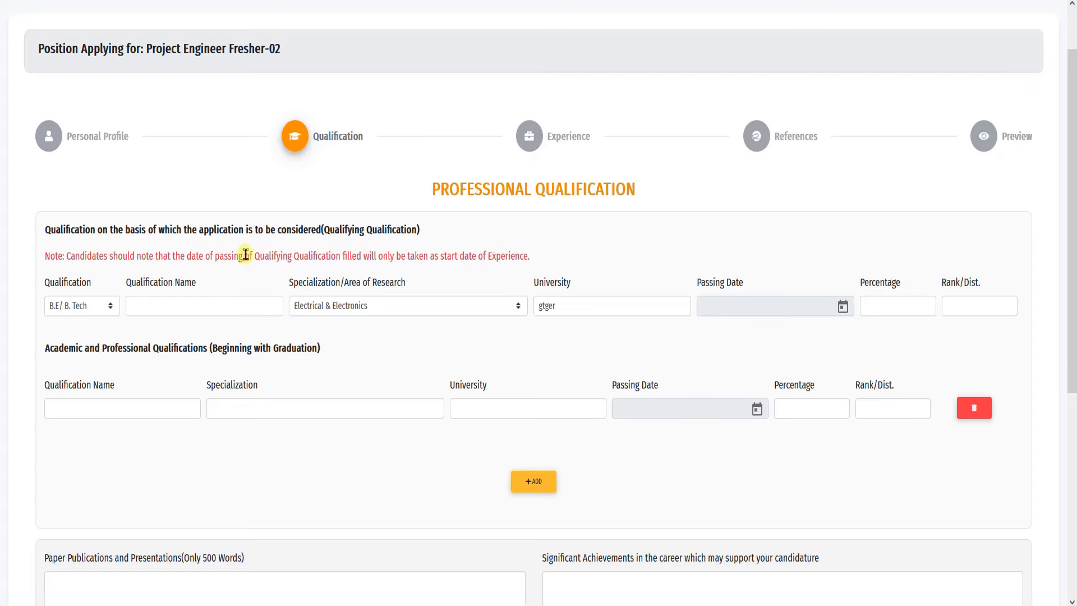
{"action": "left_click_drag", "start_coordinate": [213, 254], "coordinate": [258, 254]}
{"action": "left_click", "coordinate": [259, 254]}
{"action": "scroll", "coordinate": [365, 282], "scroll_direction": "down", "scroll_amount": 1}
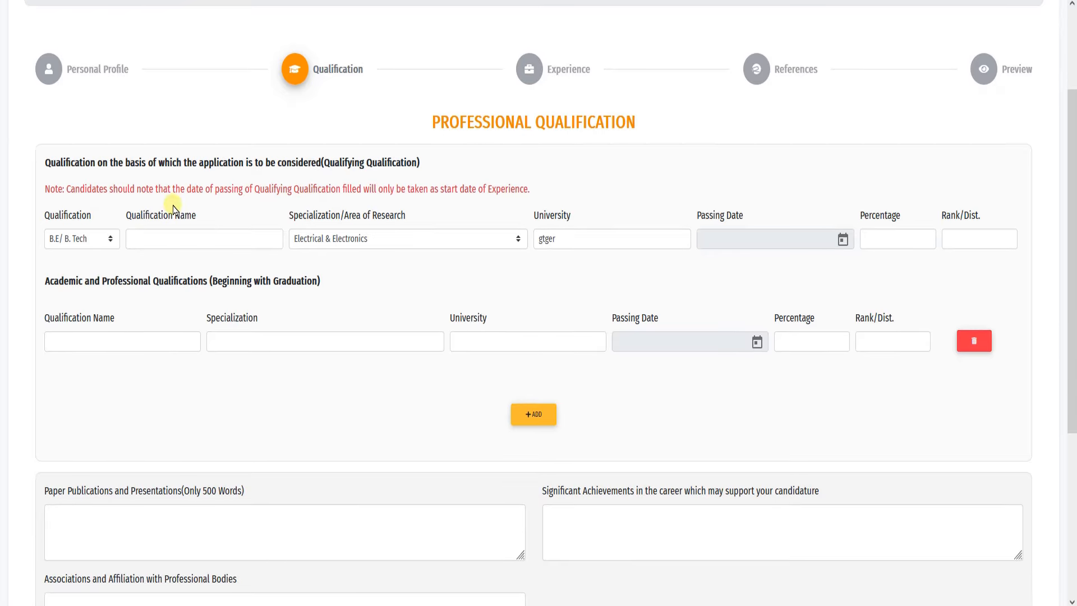
{"action": "left_click_drag", "start_coordinate": [185, 191], "coordinate": [337, 192]}
{"action": "left_click", "coordinate": [337, 194]}
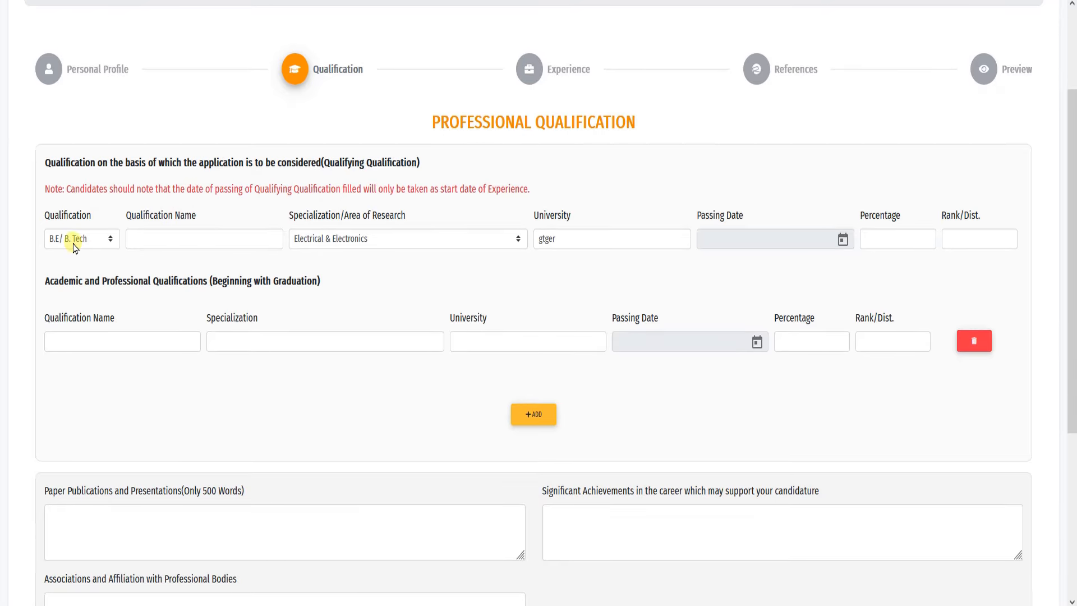